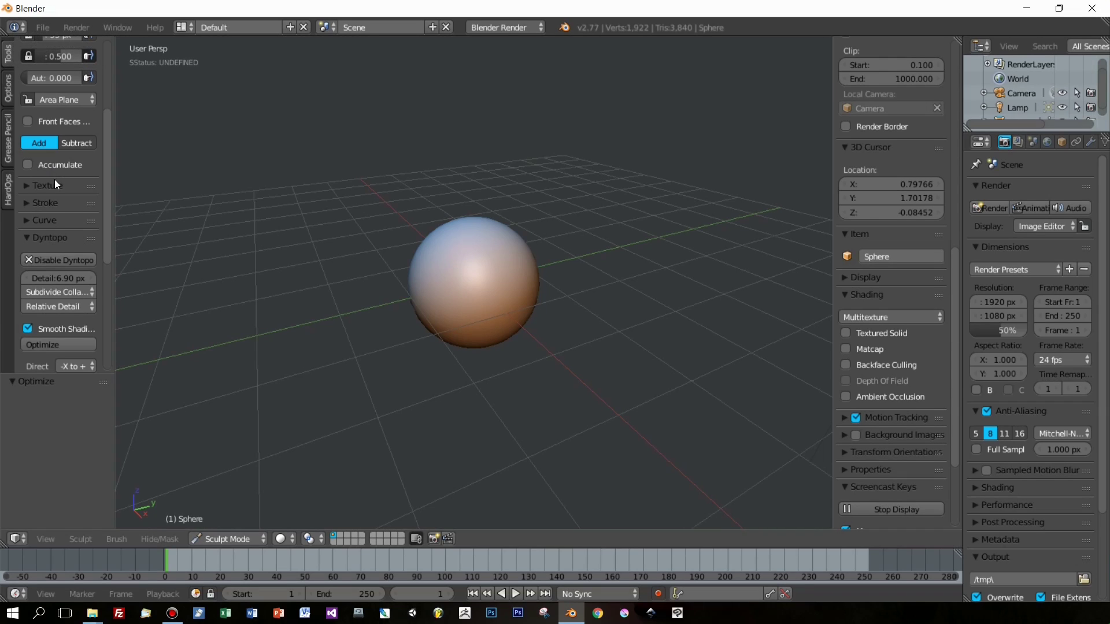
- Switch to Wacom Tablet Properties and add blender as an application with custom settings
click(703, 606)
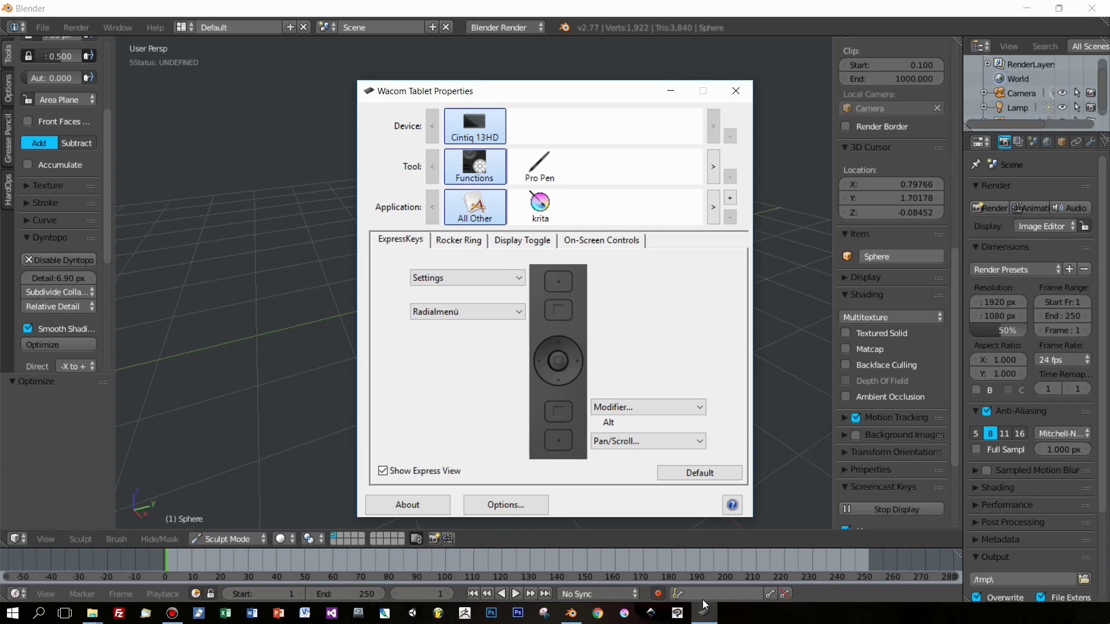
click(730, 199)
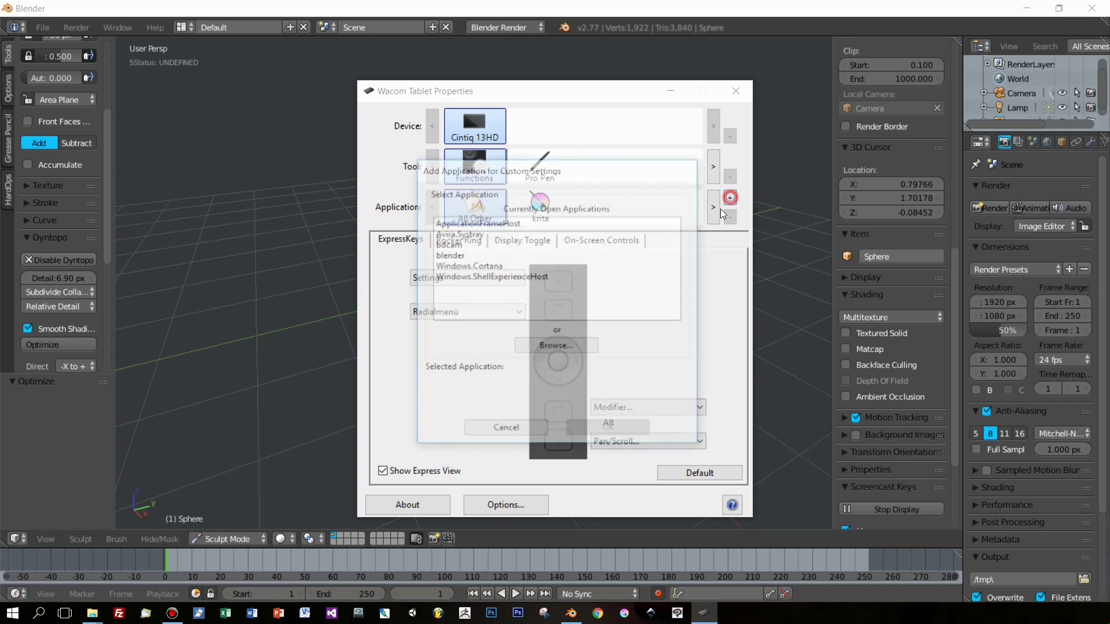
click(454, 256)
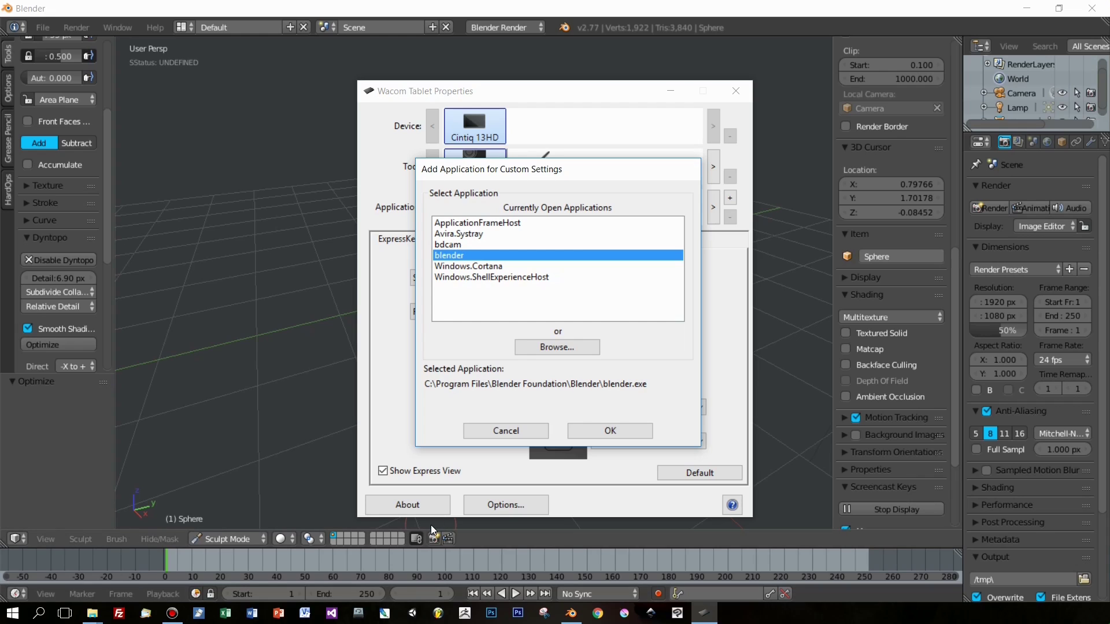
click(612, 431)
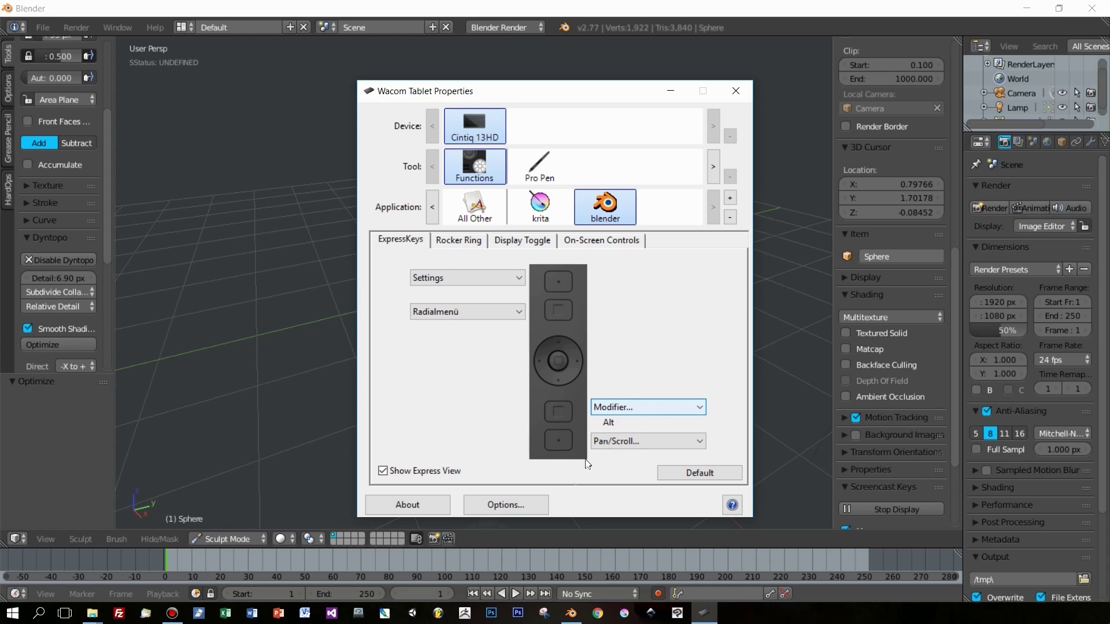
- Set the ExpressKey just below the Rocker Ring to the Shift modifier instead of Alt for blender
click(624, 406)
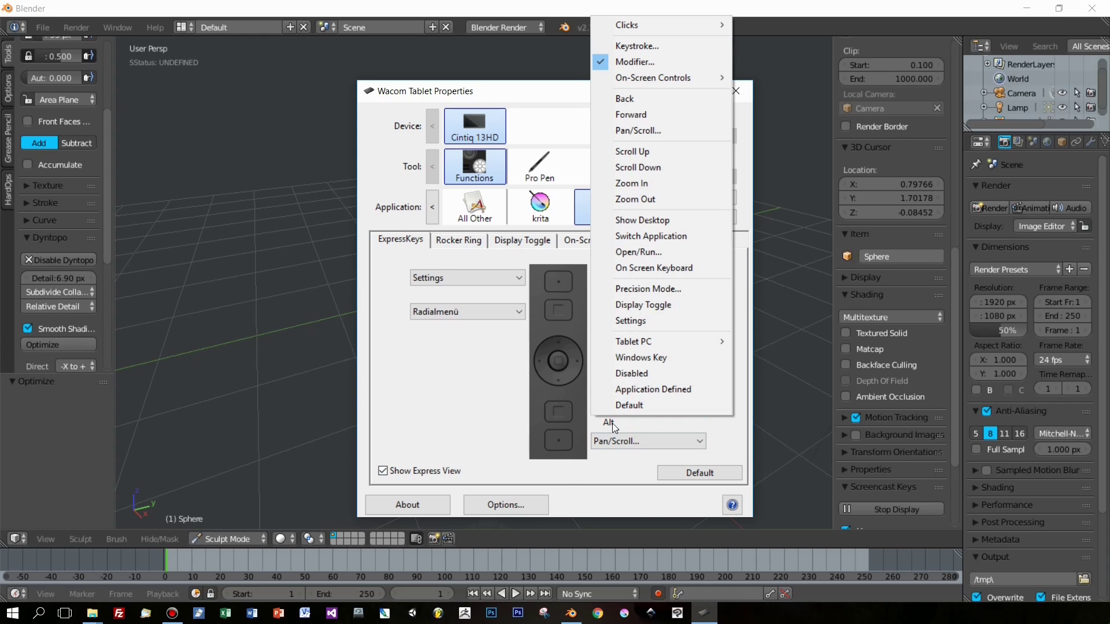
click(641, 62)
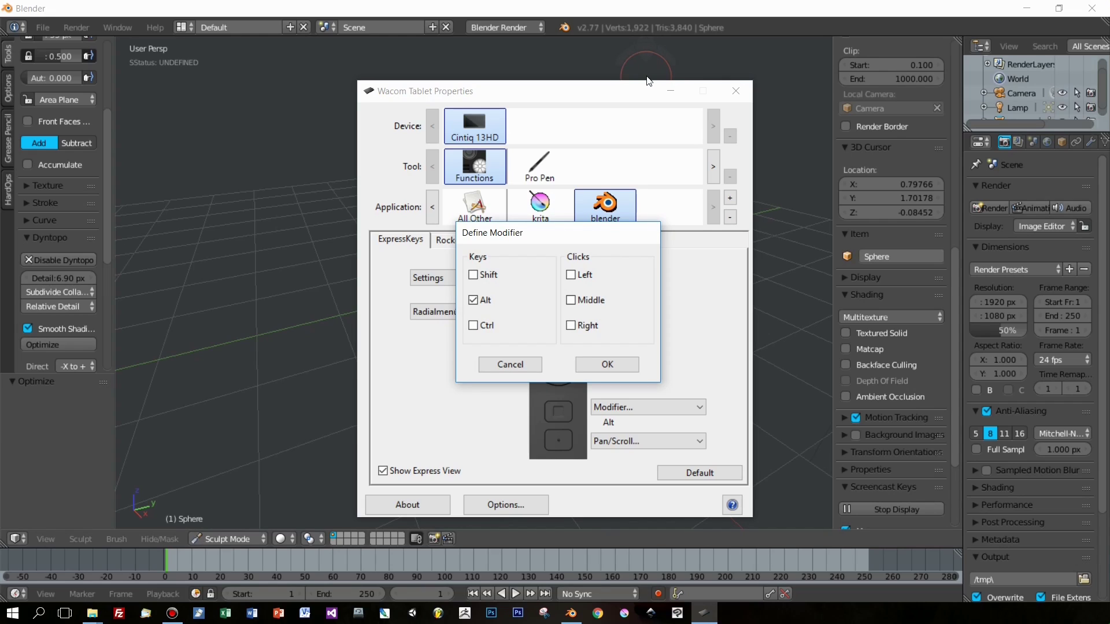
click(472, 275)
click(473, 300)
click(604, 365)
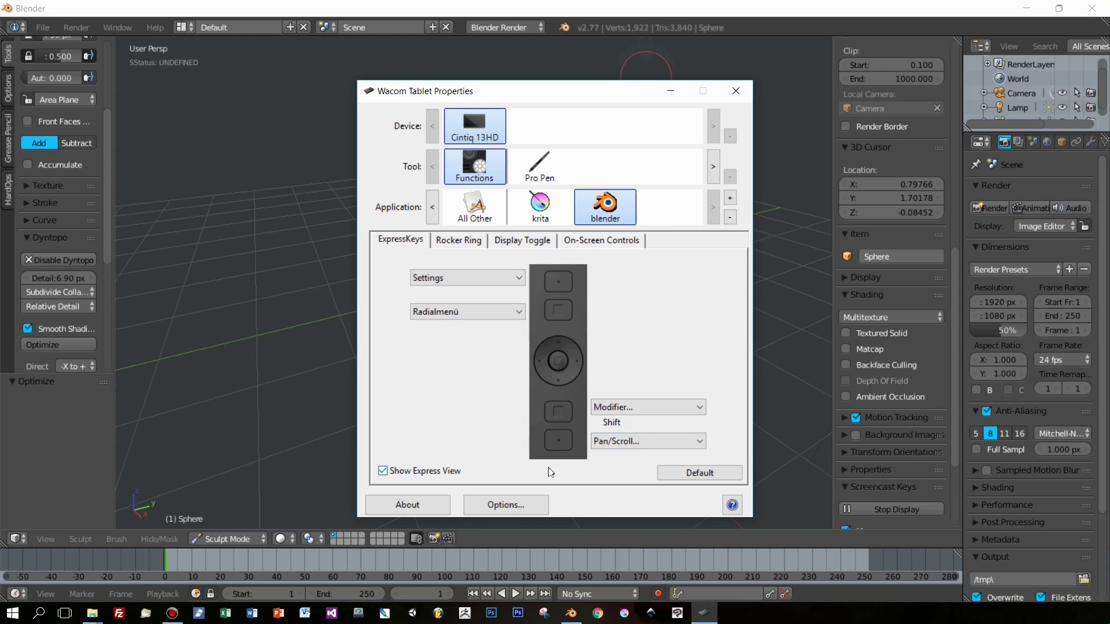
- Assign the keystroke f to the lowest ExpressKey for blender
click(617, 440)
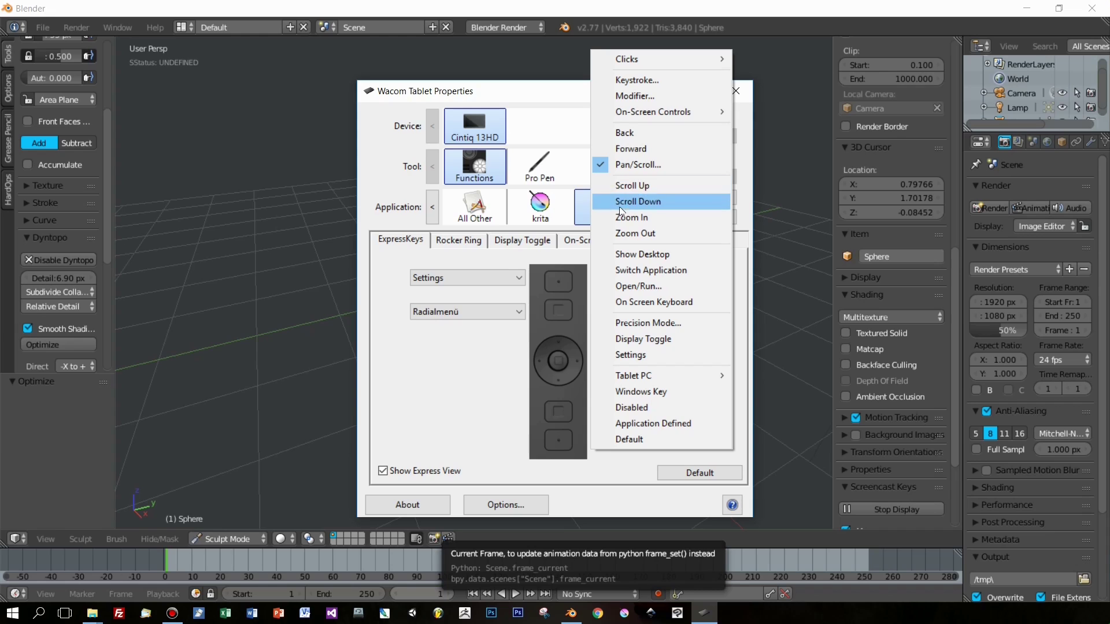
click(651, 80)
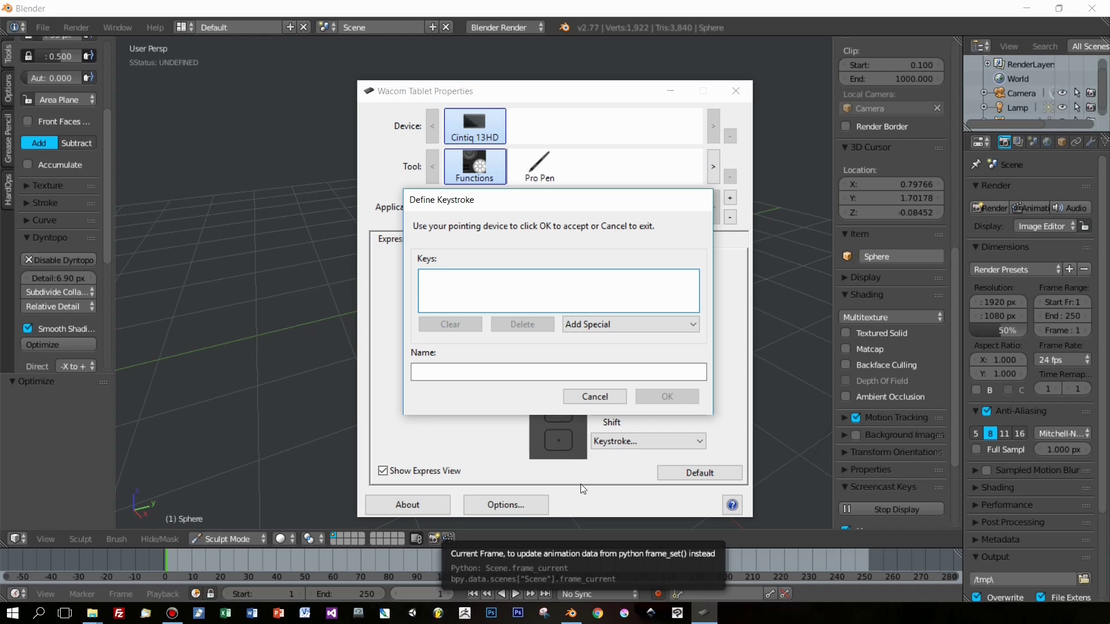
key(f)
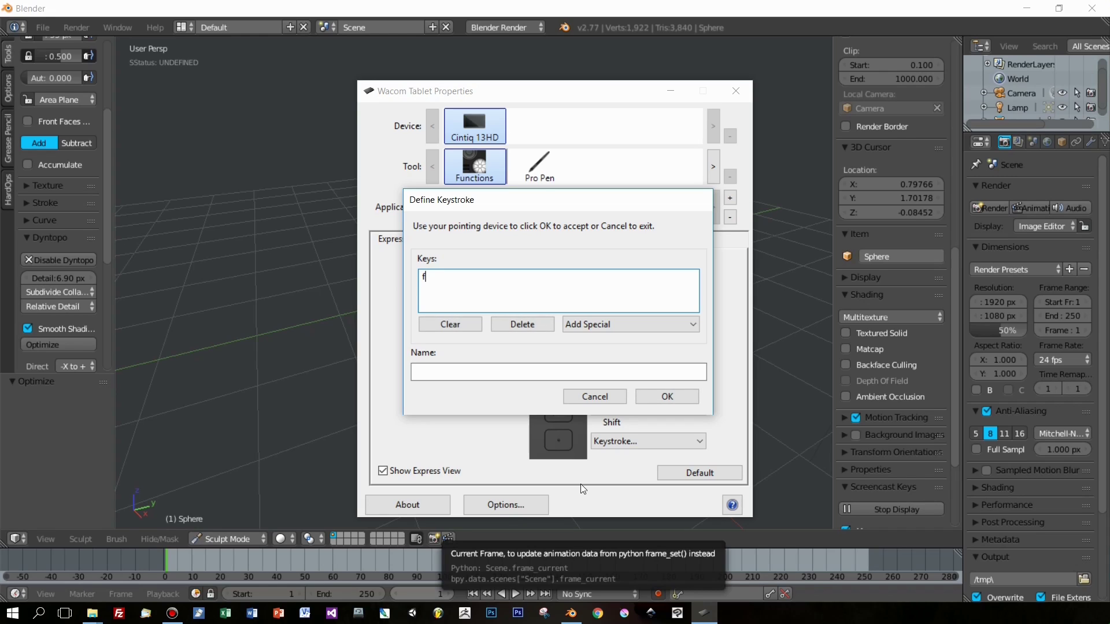
click(652, 400)
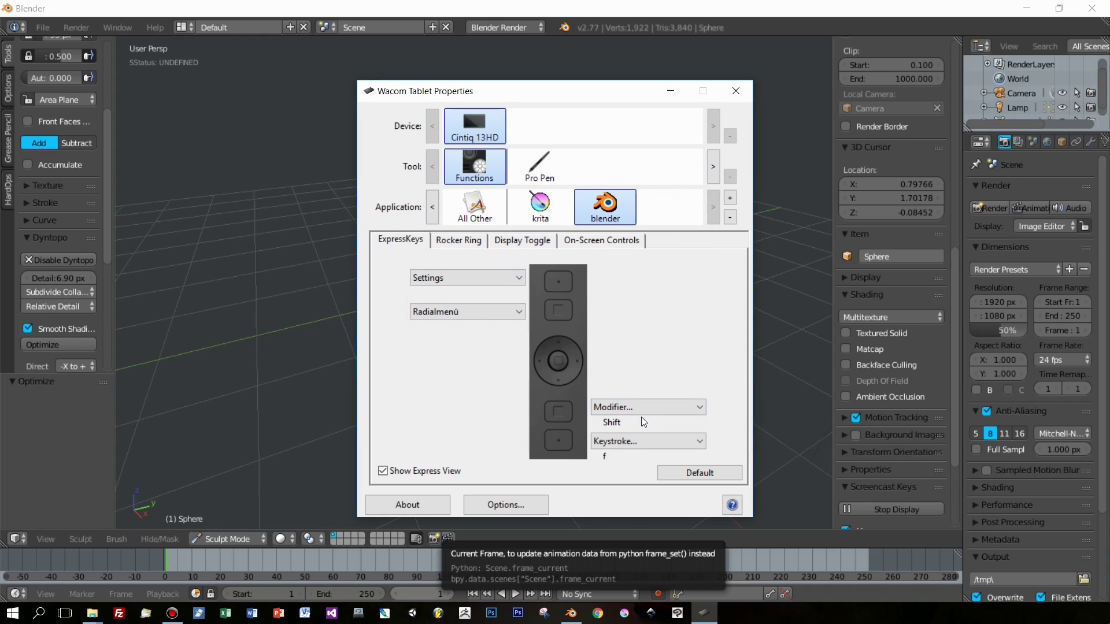
- Assign the keystroke Ctrl+Z to the left direction of the Rocker Ring for blender
click(460, 238)
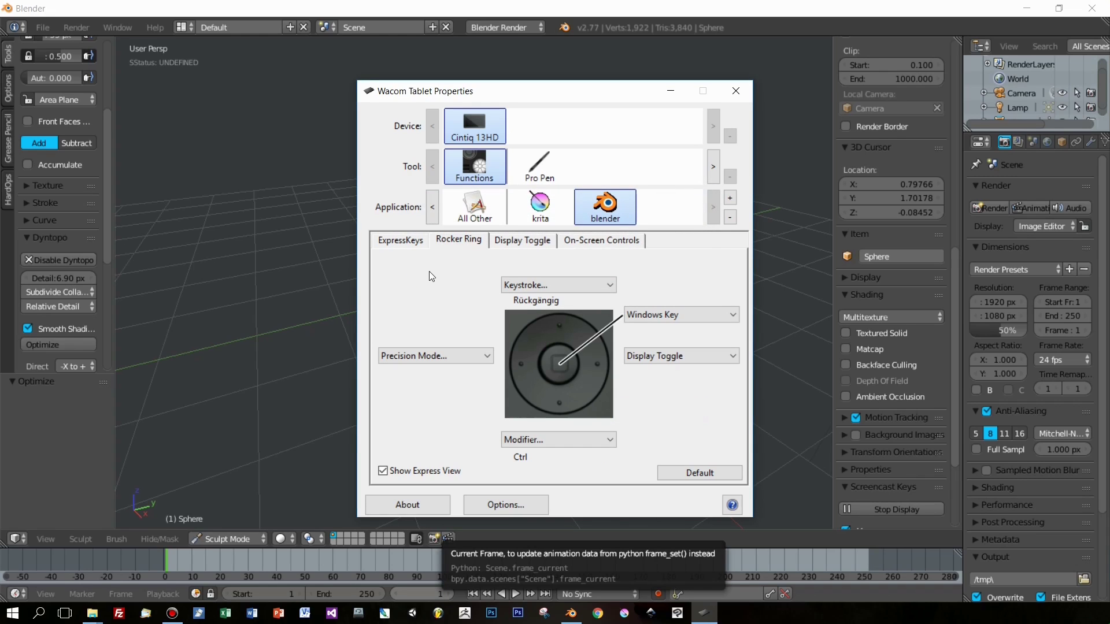
click(436, 356)
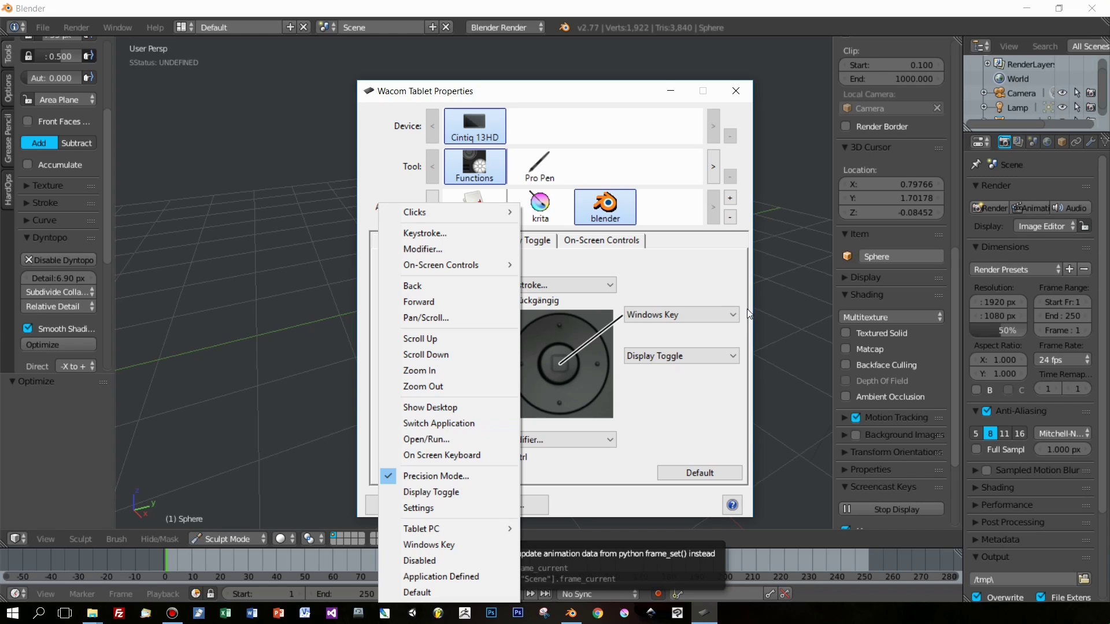
click(446, 234)
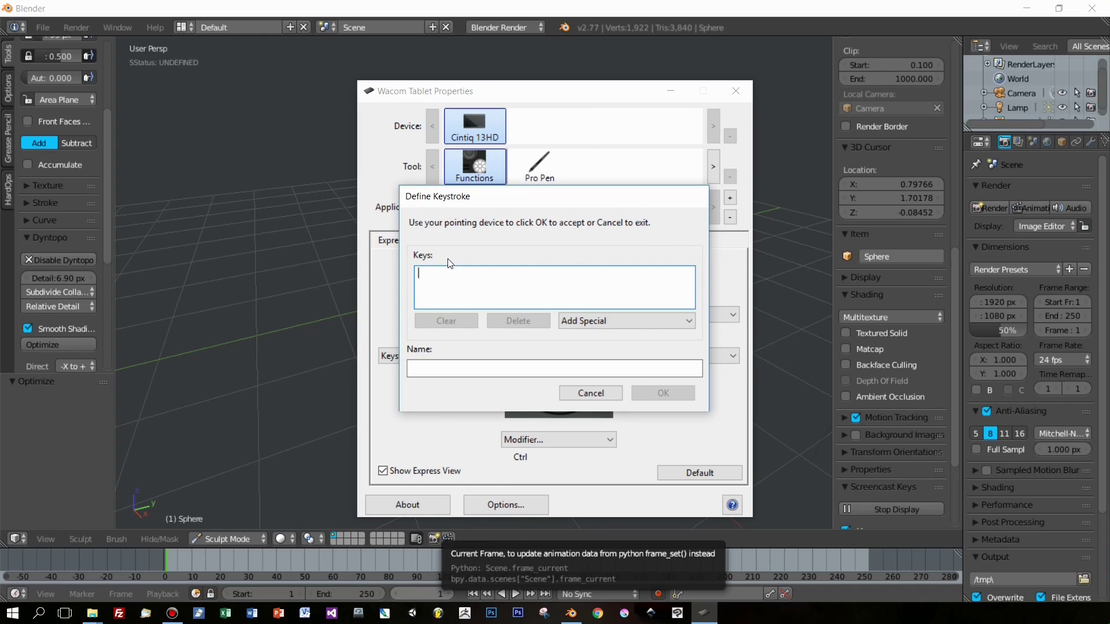
key(ctrl+z)
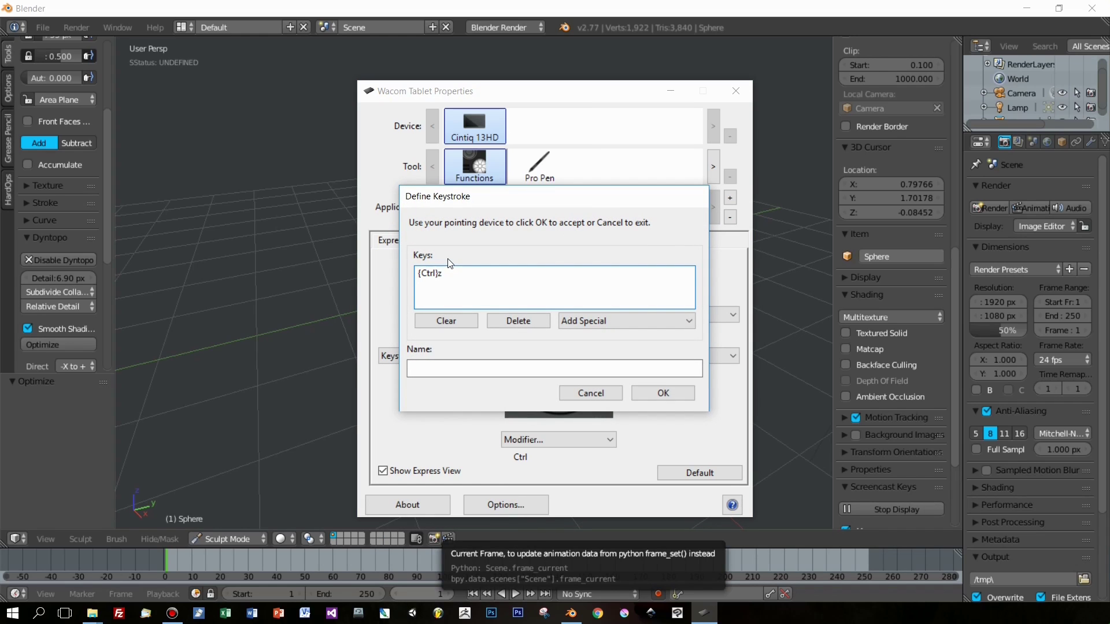
click(657, 392)
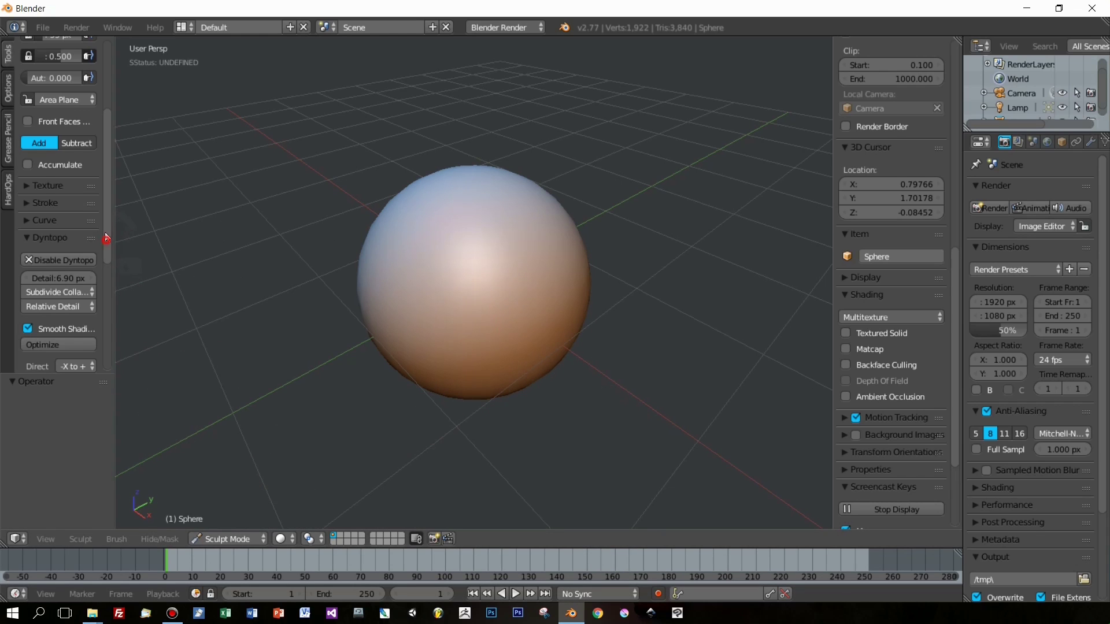
- Choose the Clay Strips brush in Blender and sculpt a short stroke on the front of the sphere
drag(107, 242, 108, 165)
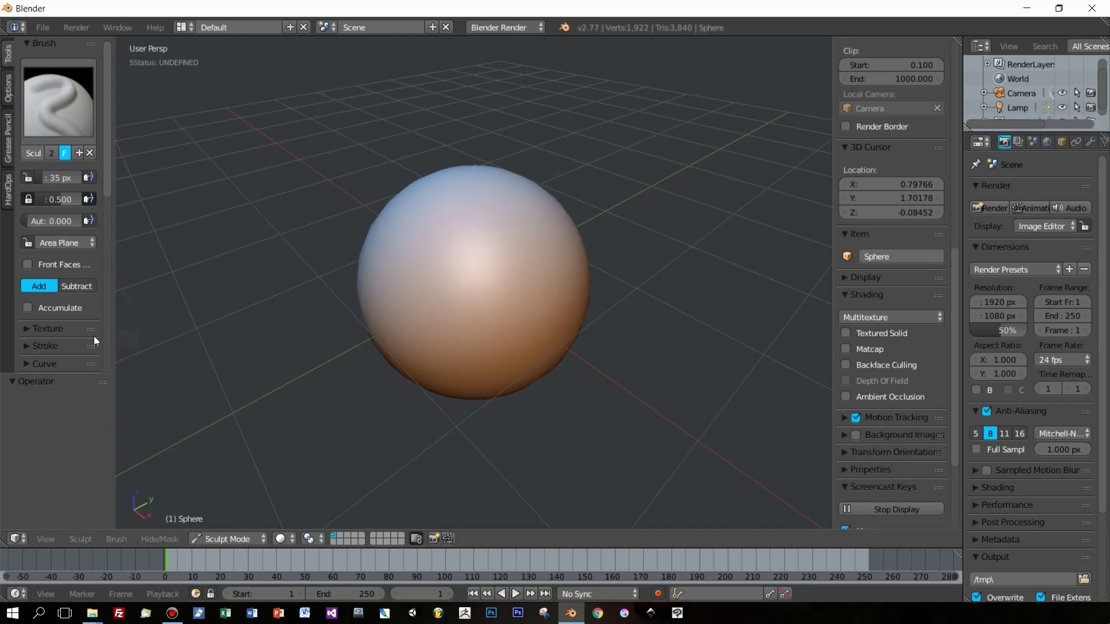
drag(105, 166, 109, 235)
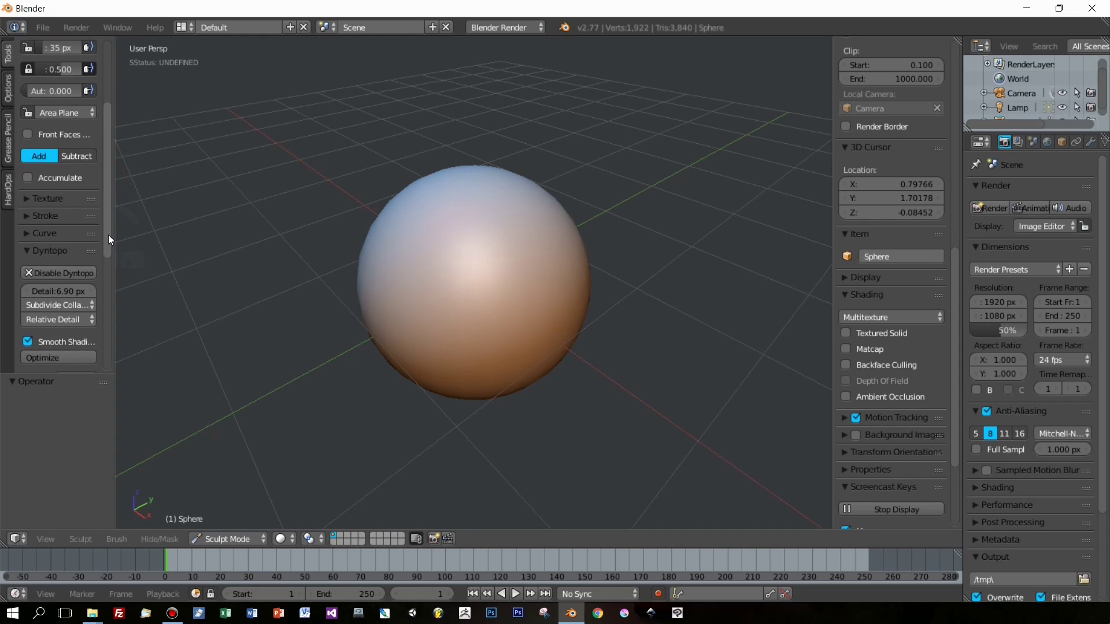
drag(106, 177, 109, 124)
click(74, 99)
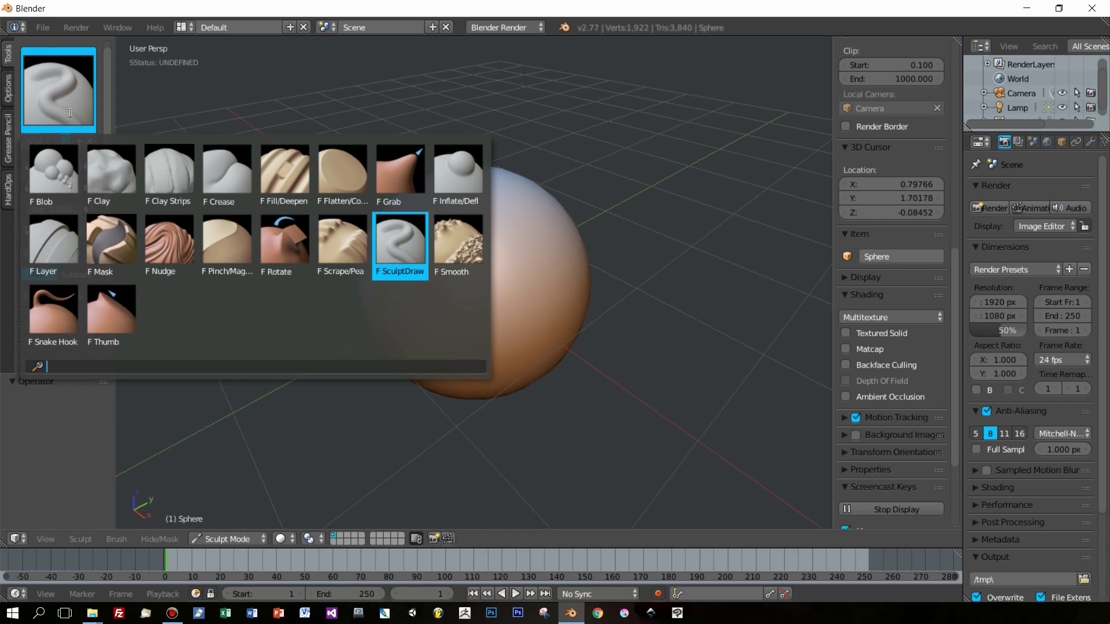
click(162, 182)
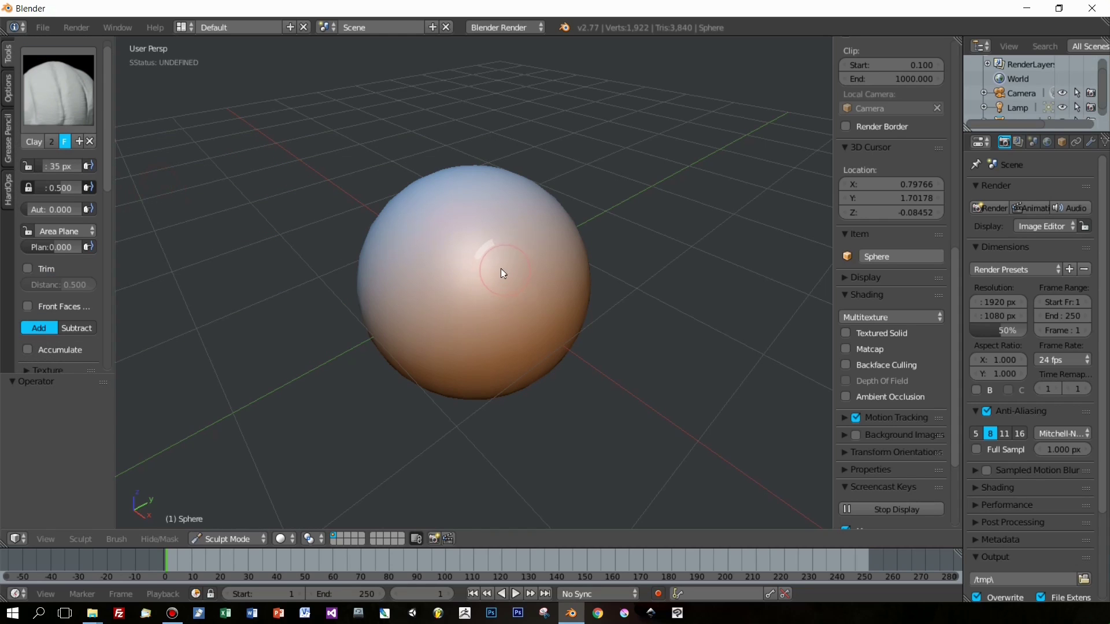
mouse_move(494, 303)
mouse_down()
mouse_move(514, 252)
mouse_move(475, 315)
mouse_up()
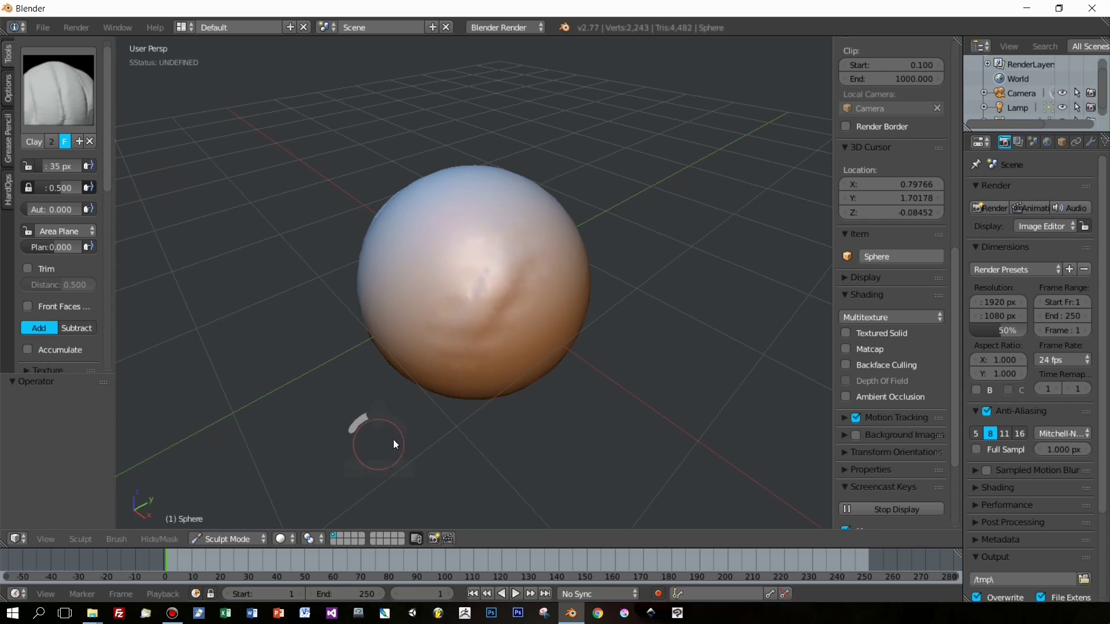
- Optimize the Dyntopo sculpt and build up a raised band across the front and sides of the sphere
drag(106, 169, 59, 251)
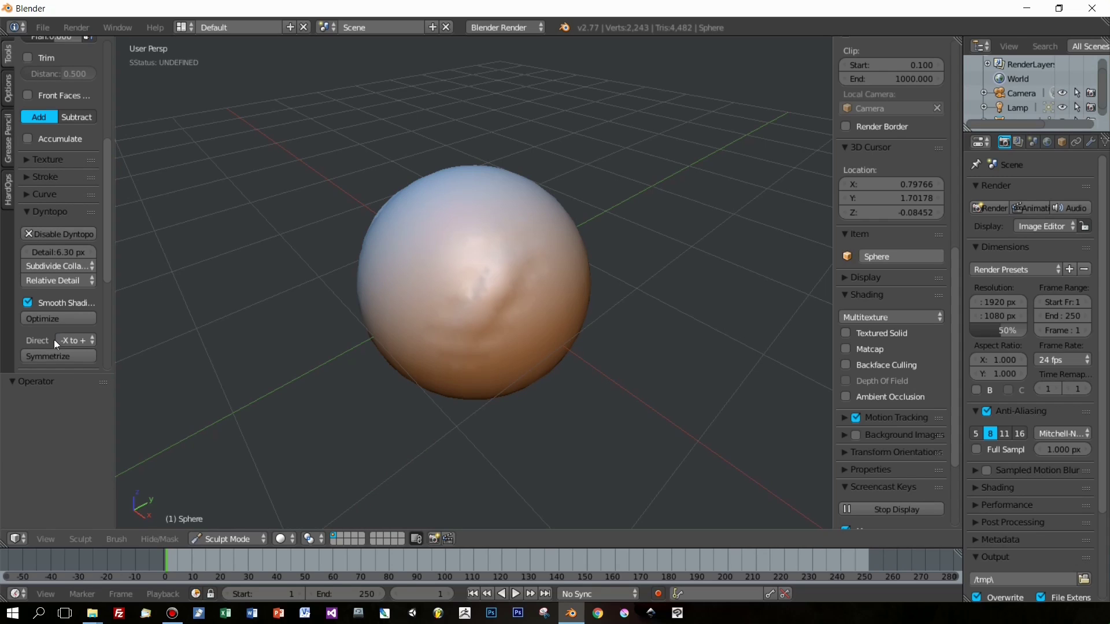
click(55, 318)
mouse_move(461, 348)
mouse_down()
mouse_move(487, 290)
mouse_move(511, 276)
mouse_move(504, 283)
mouse_up()
drag(457, 332, 567, 247)
middle_drag(605, 324, 654, 314)
mouse_move(456, 332)
mouse_down()
mouse_move(613, 278)
mouse_move(633, 308)
mouse_up()
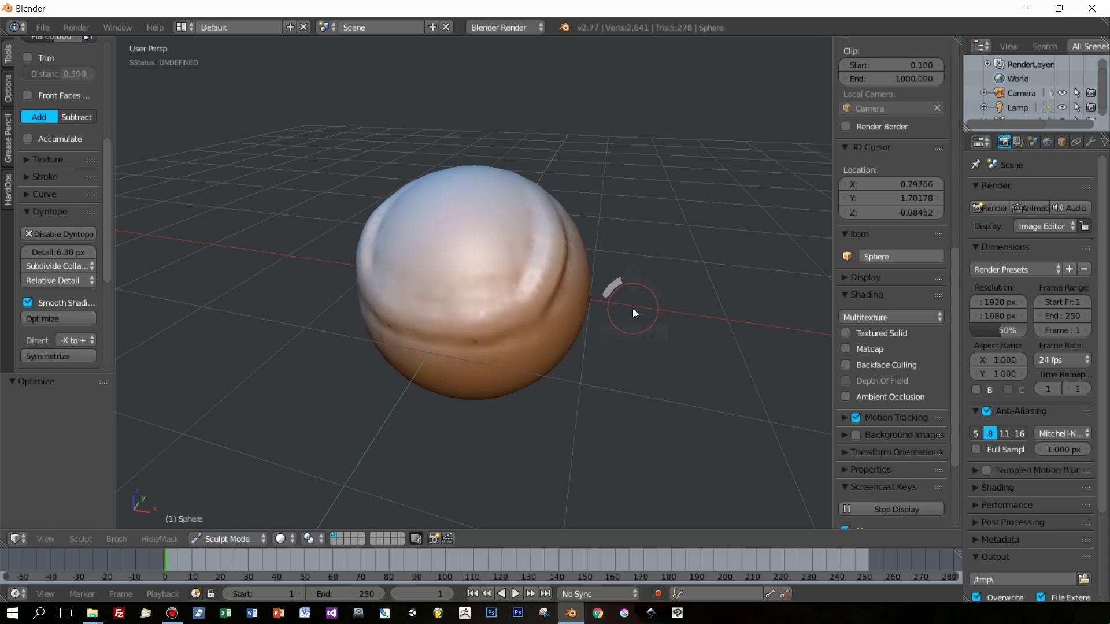
- Smooth the raised band across the front of the sphere with a single sweep
scroll(631, 317, up, 6)
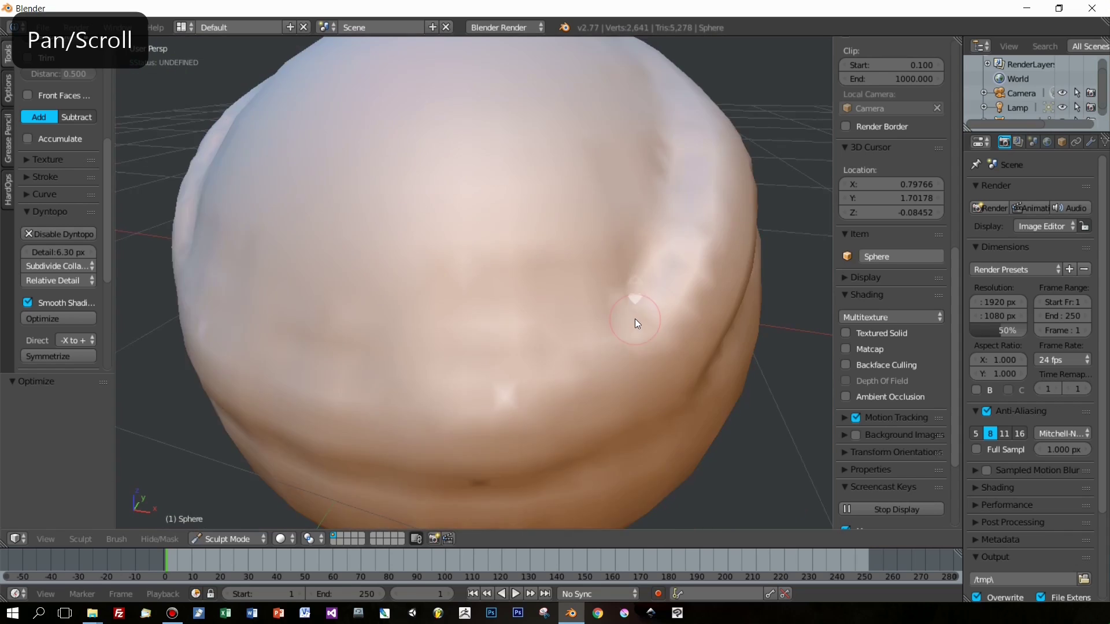
scroll(634, 318, down, 7)
scroll(634, 319, down, 1)
drag(436, 301, 565, 293)
scroll(612, 317, down, 3)
scroll(611, 319, up, 8)
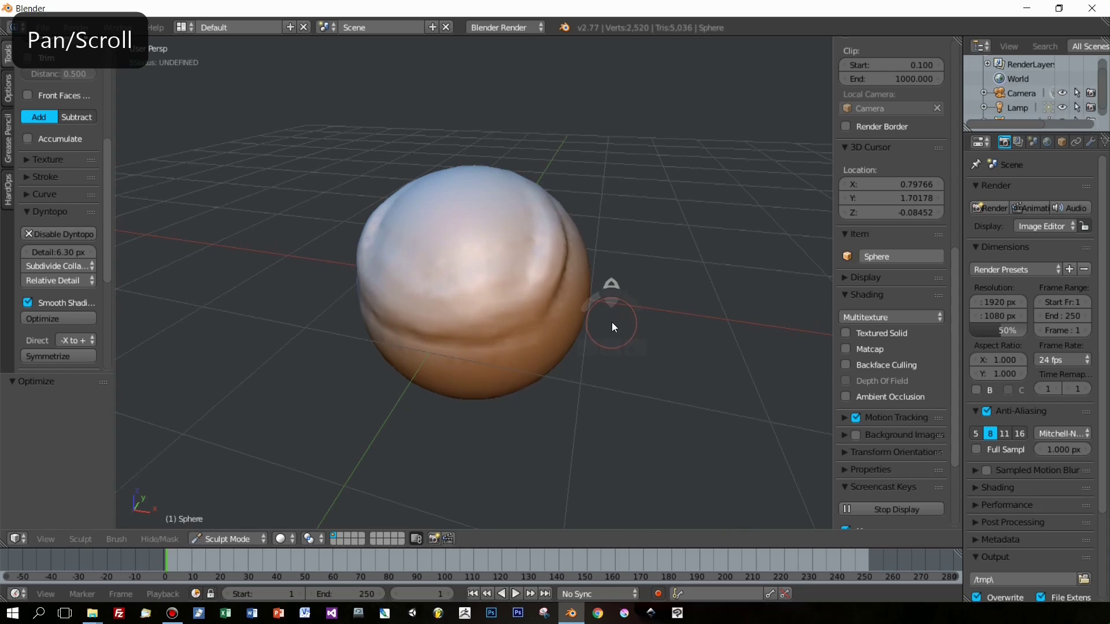
scroll(612, 322, down, 1)
middle_drag(633, 353, 612, 345)
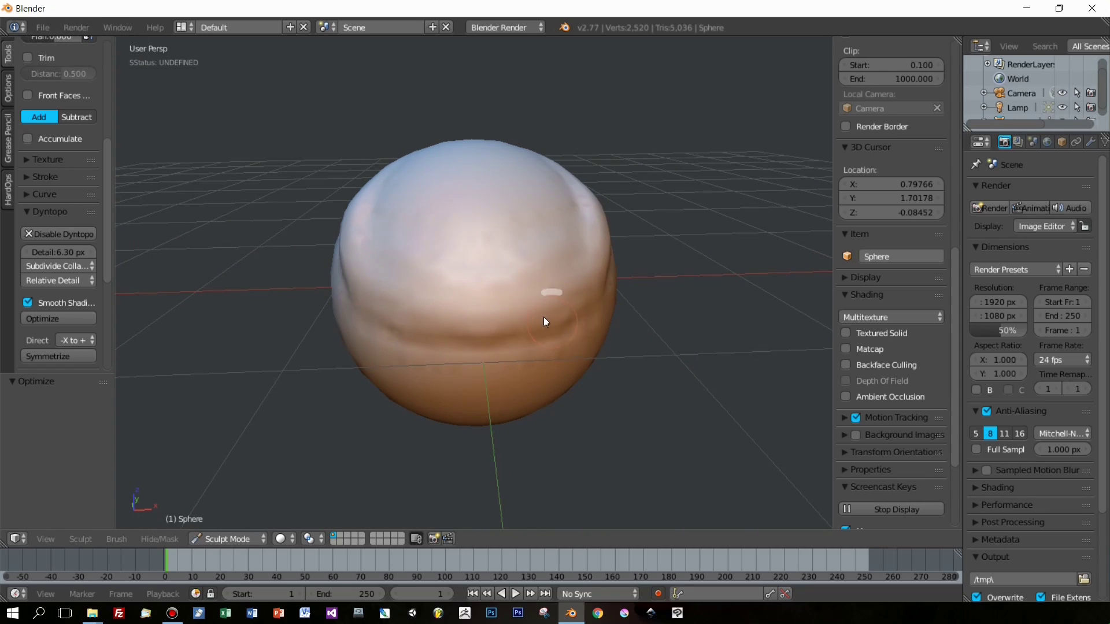
- Resize the sculpt brush and reinforce the ridge across the sphere's front with clay strokes
key(f)
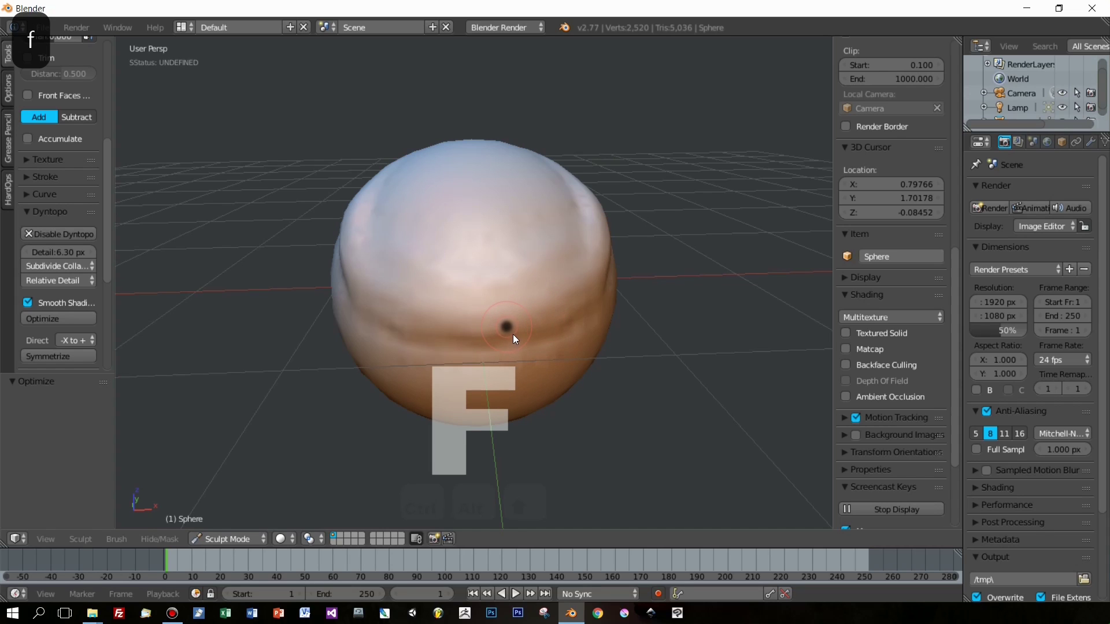
click(522, 322)
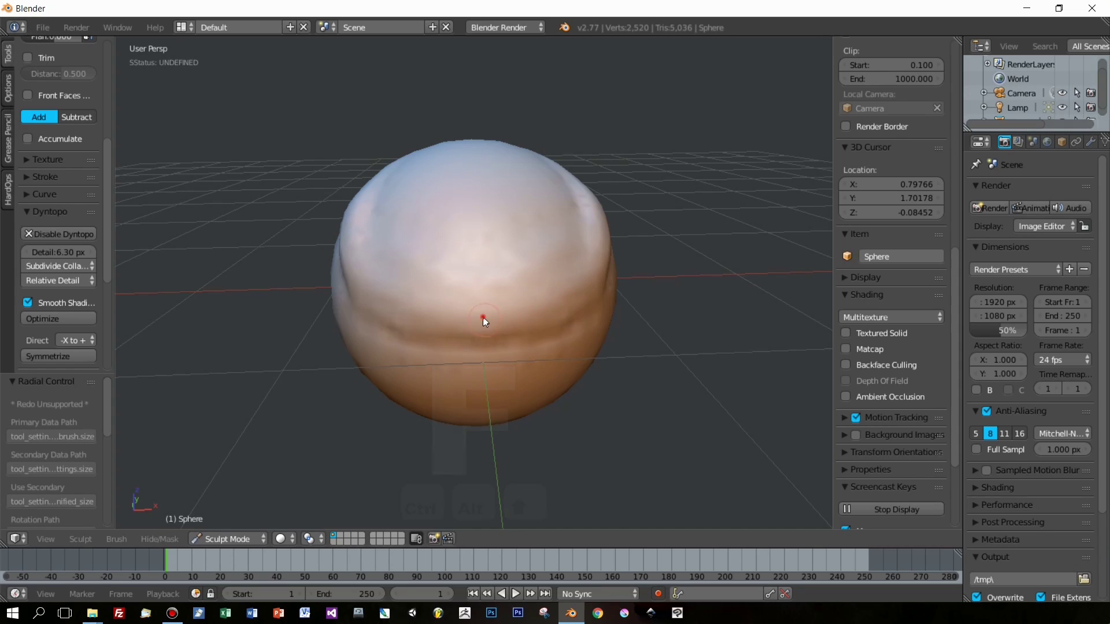
drag(543, 303, 463, 315)
mouse_move(574, 301)
mouse_down()
mouse_move(473, 321)
mouse_move(678, 246)
mouse_up()
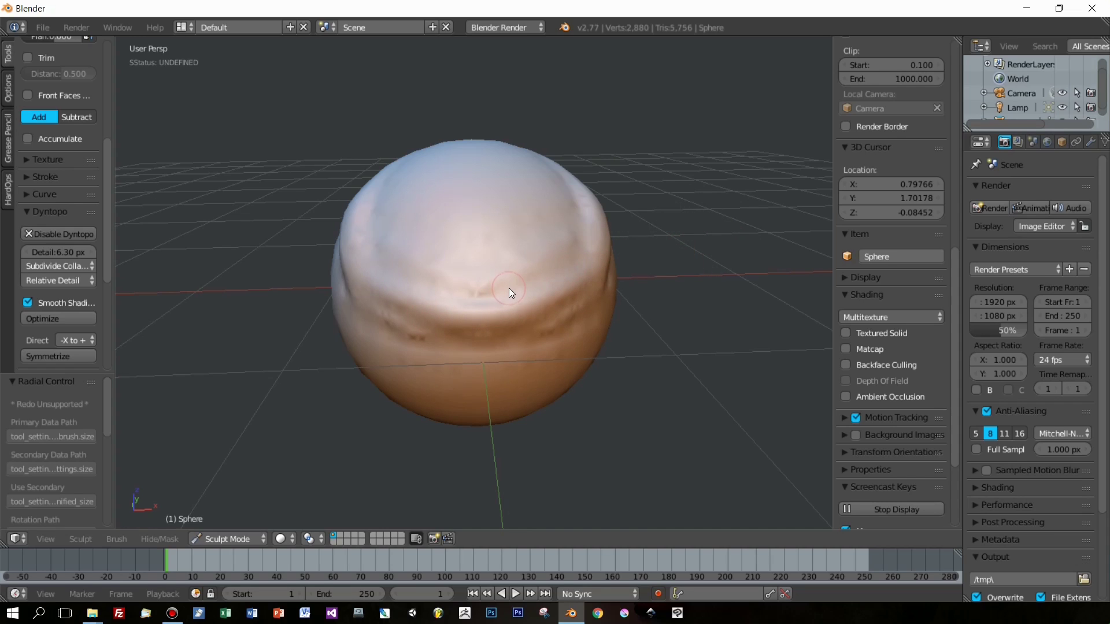
- Try smoothing the ridge on the sphere's front, and undo that stroke
key(shift)
mouse_move(510, 292)
shift+mouse_down()
mouse_move(471, 290)
mouse_move(521, 280)
mouse_move(556, 311)
mouse_move(655, 330)
shift+mouse_up()
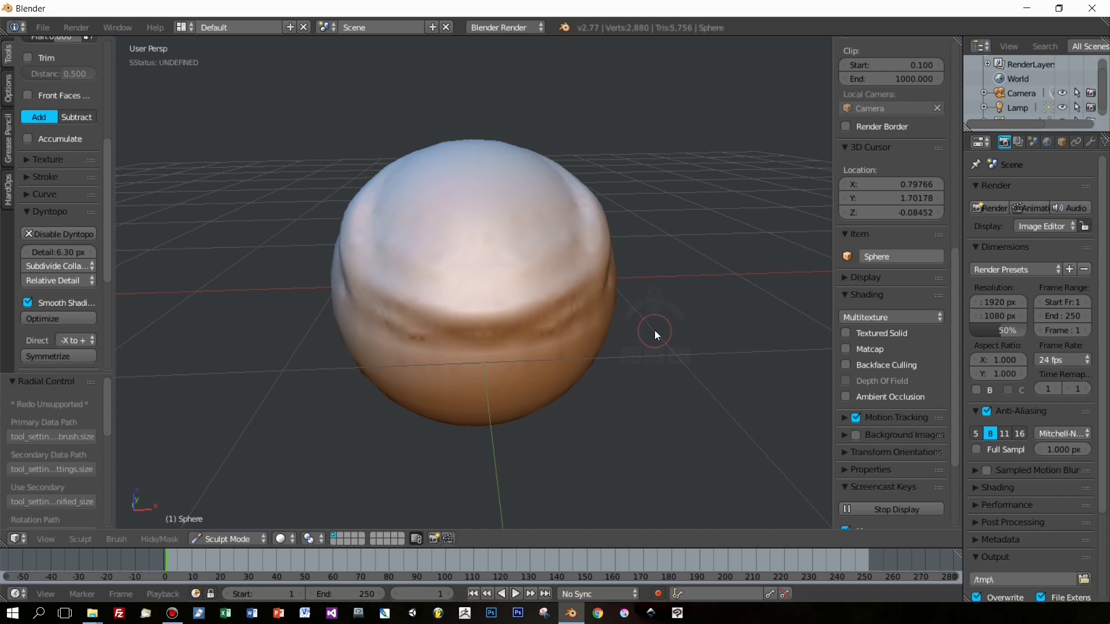
key(ctrl+z)
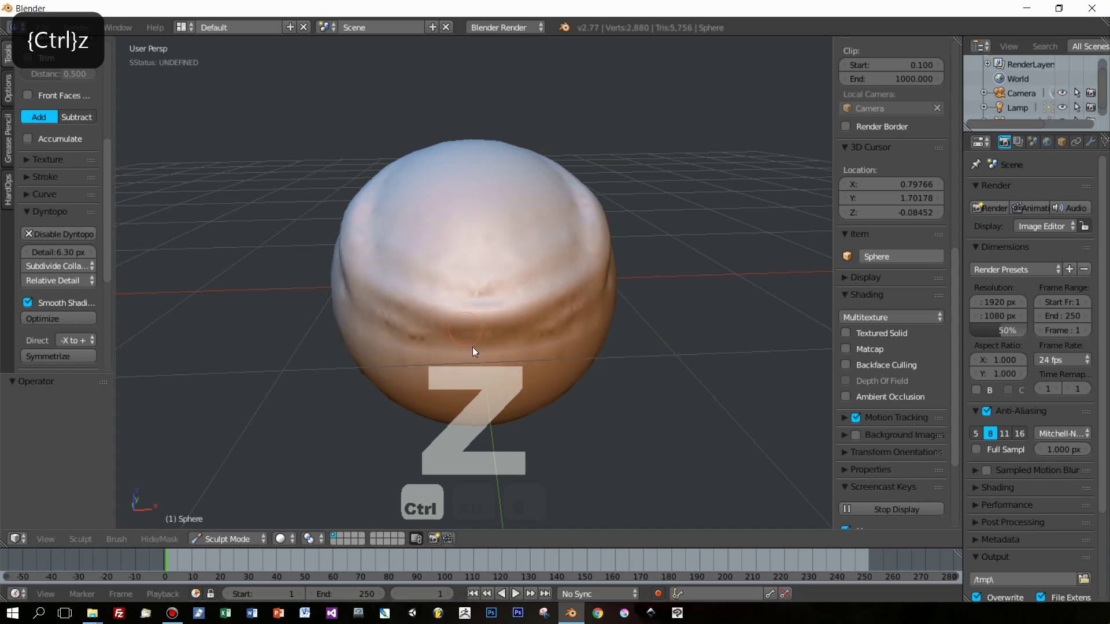
- Smooth the ridge on the sphere's front and add a short clay stroke near its lower edge
mouse_move(487, 306)
shift+mouse_down()
mouse_move(504, 290)
mouse_move(425, 283)
mouse_move(528, 334)
mouse_move(384, 326)
mouse_move(554, 317)
mouse_move(386, 330)
mouse_move(507, 324)
shift+mouse_up()
mouse_move(678, 313)
middle_down()
mouse_move(619, 326)
mouse_move(630, 327)
mouse_move(615, 340)
middle_up()
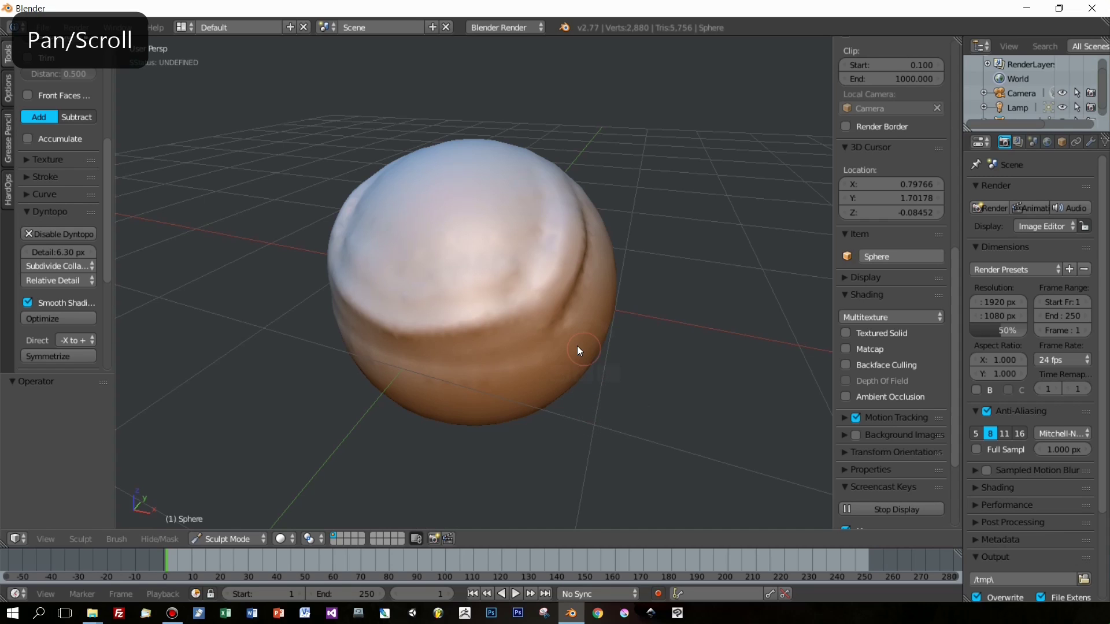
drag(521, 320, 536, 305)
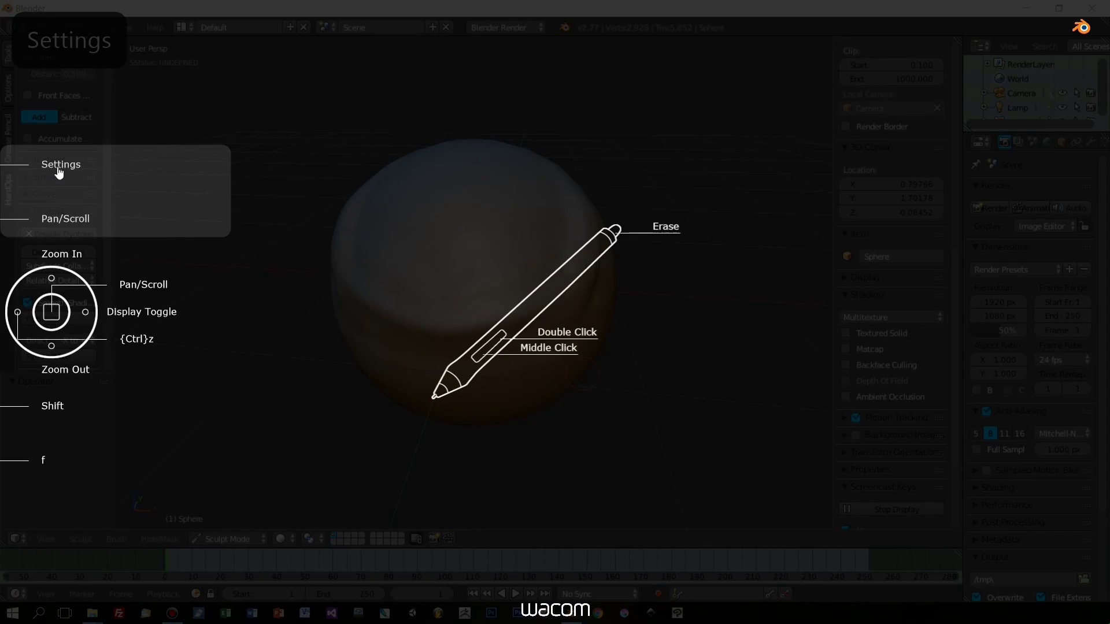
- In the tablet properties, assign the Pro Pen's upper side button for Blender to the keystroke f, named "size brush"
click(56, 173)
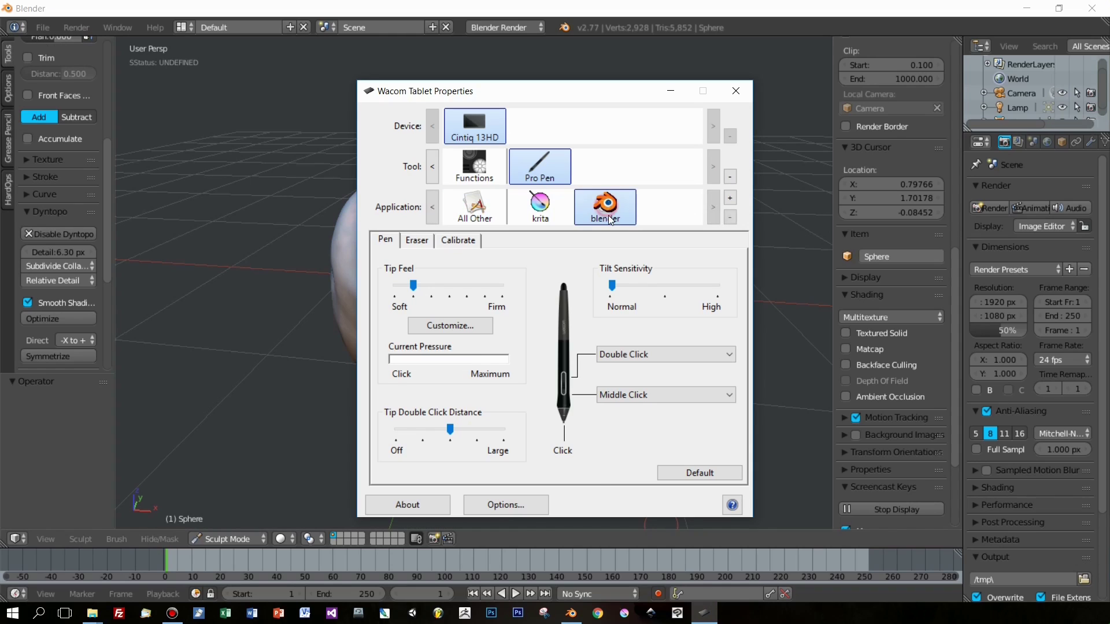
click(644, 354)
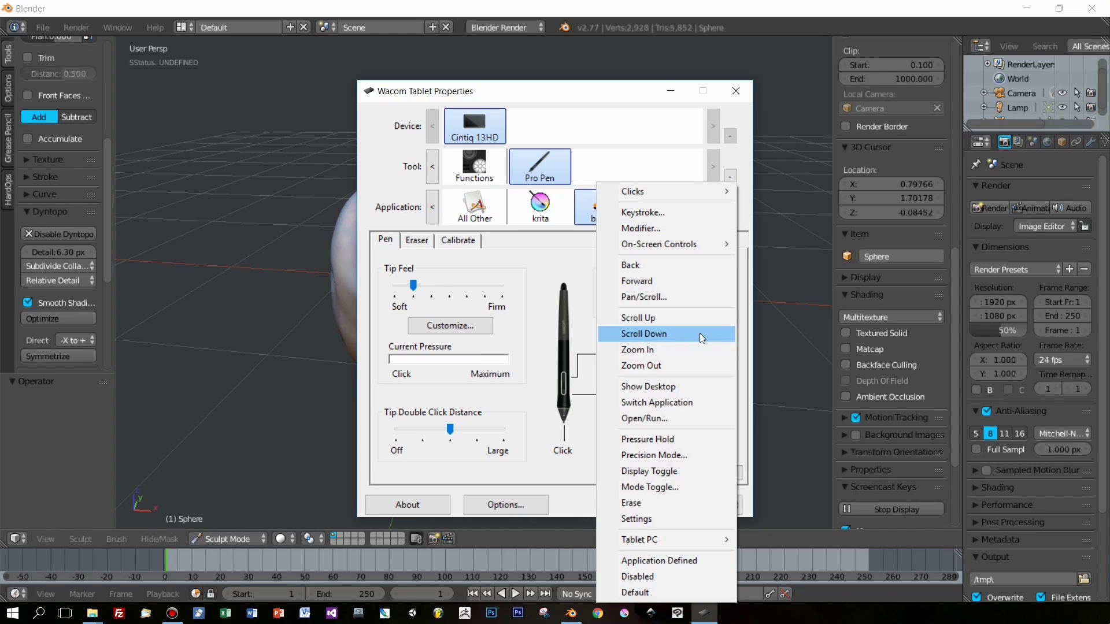
click(658, 213)
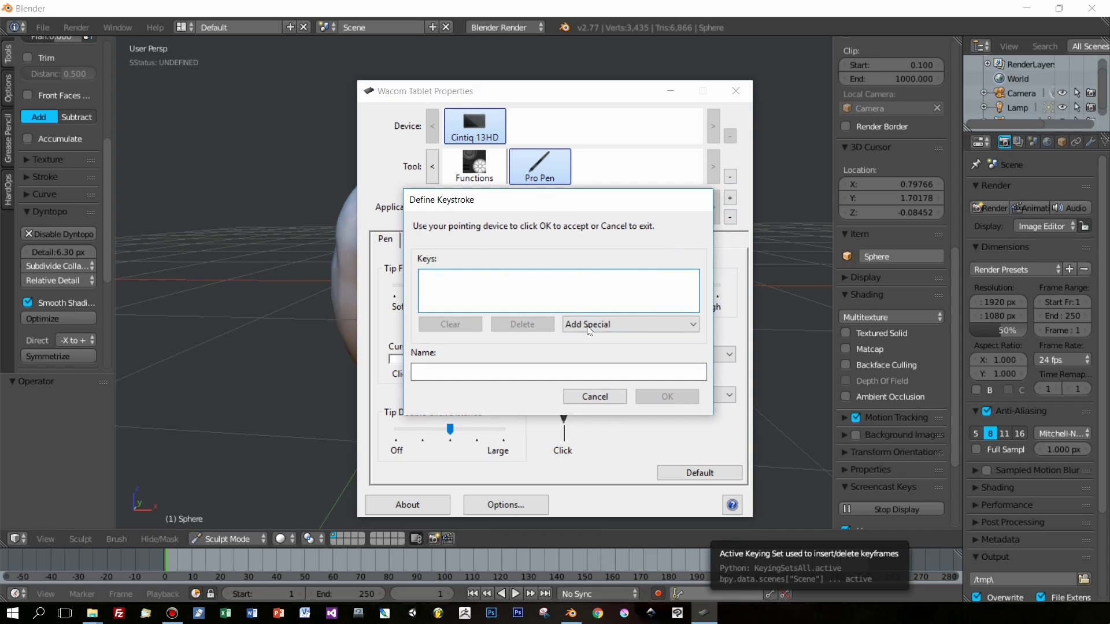
text(f)
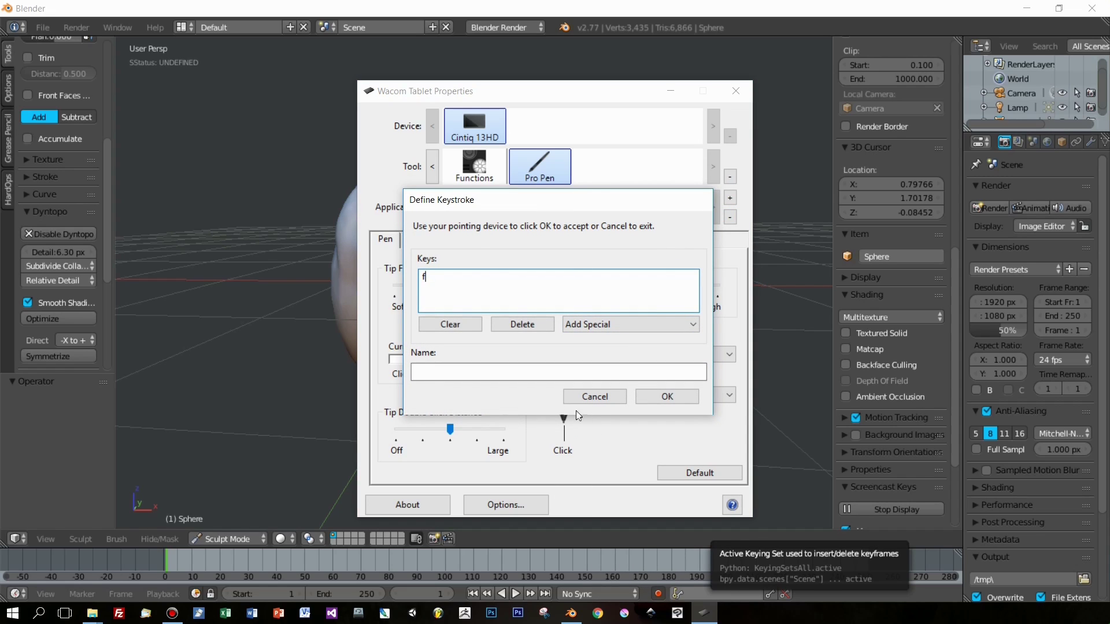
click(429, 373)
click(428, 371)
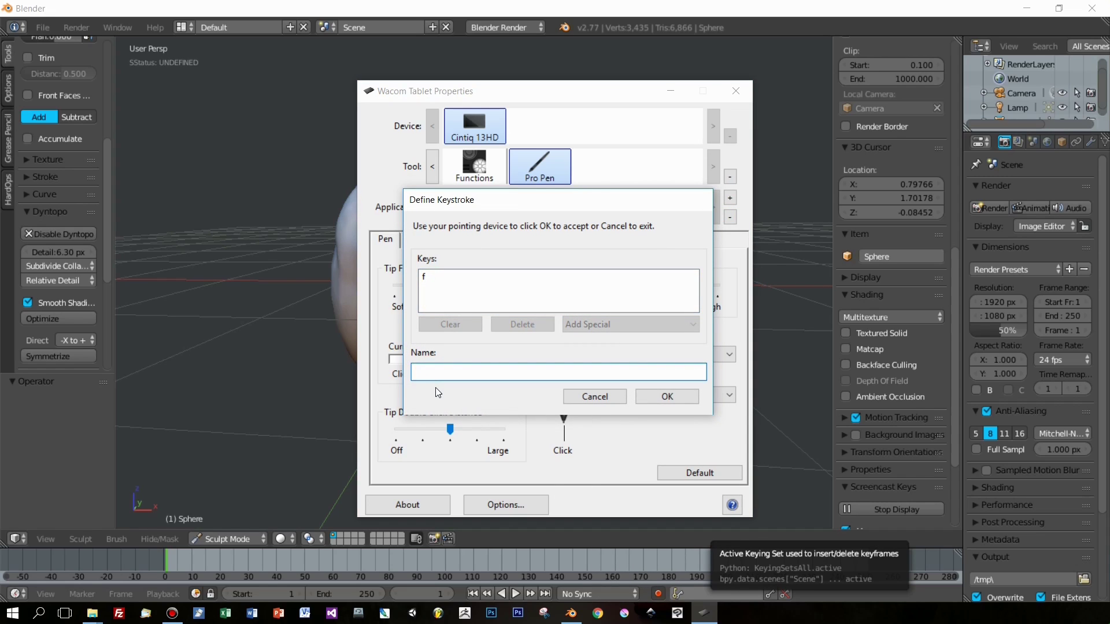
text(size brush)
click(656, 397)
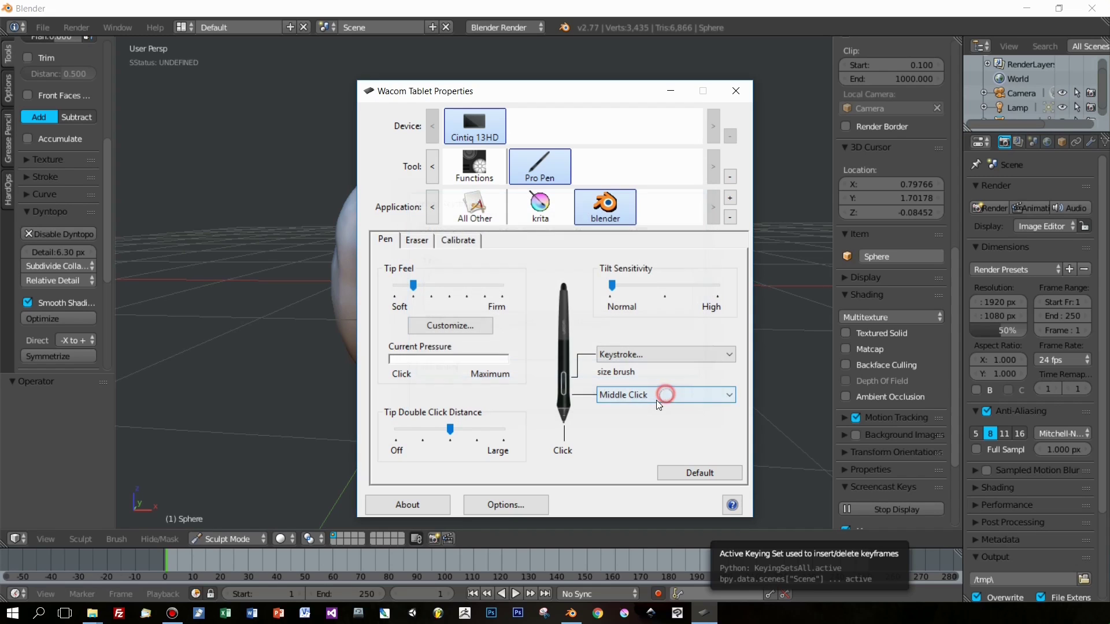
- Change the bottom ExpressKey for Blender from a keystroke to the Ctrl modifier and close the tablet properties
click(461, 168)
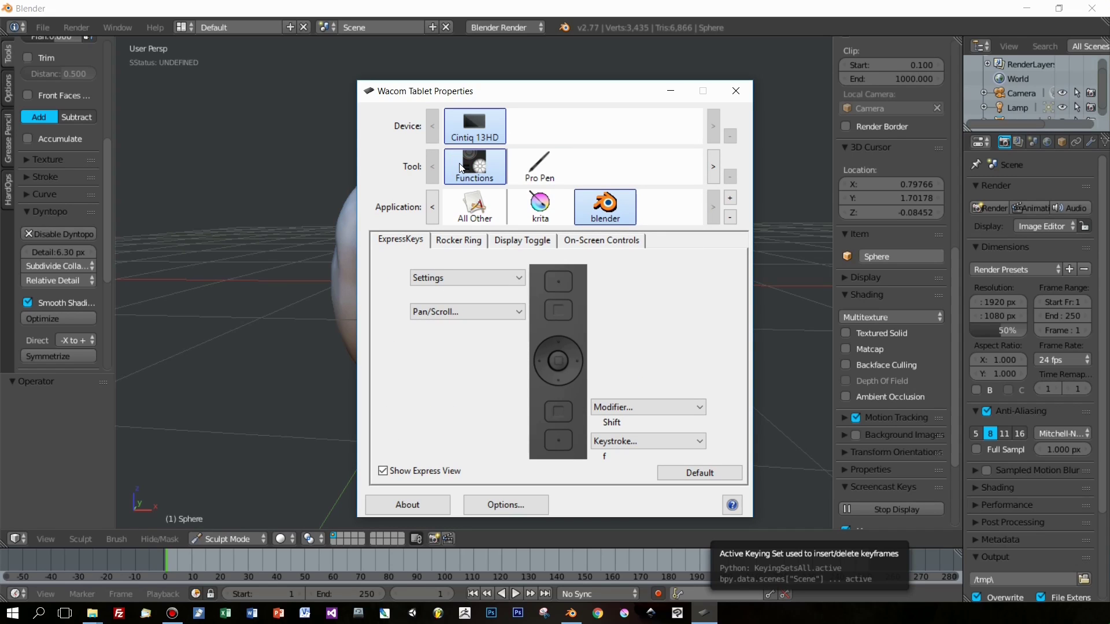
click(636, 441)
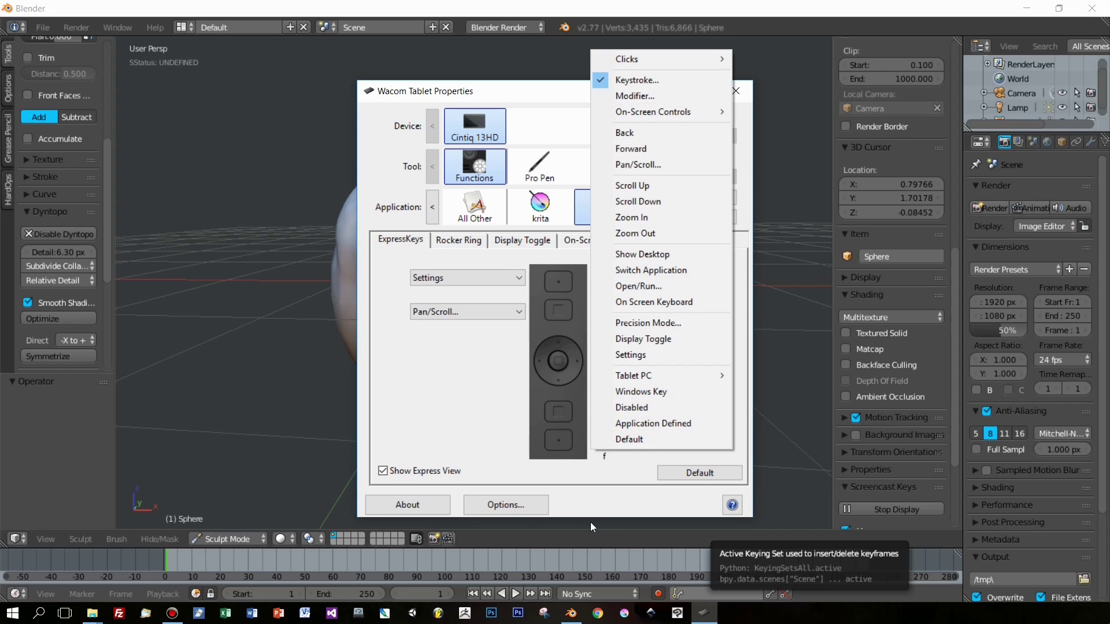
click(636, 96)
click(473, 325)
click(597, 369)
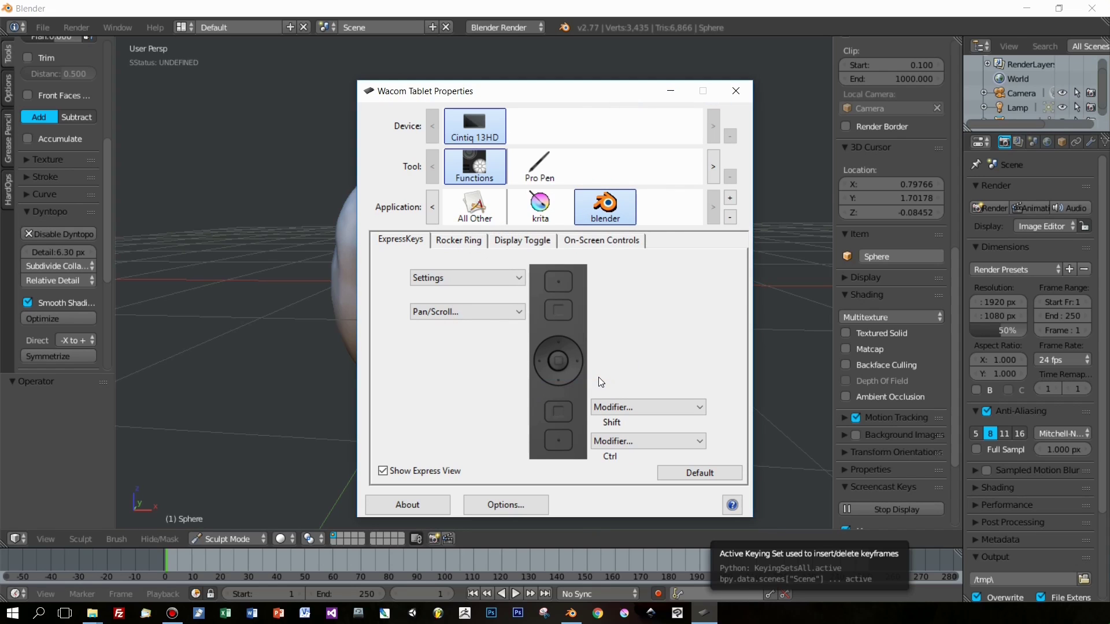
click(735, 91)
- Carve mirrored eye sockets into the sphere's front with inverted clay strokes and smooth the area just below them
key(ctrl)
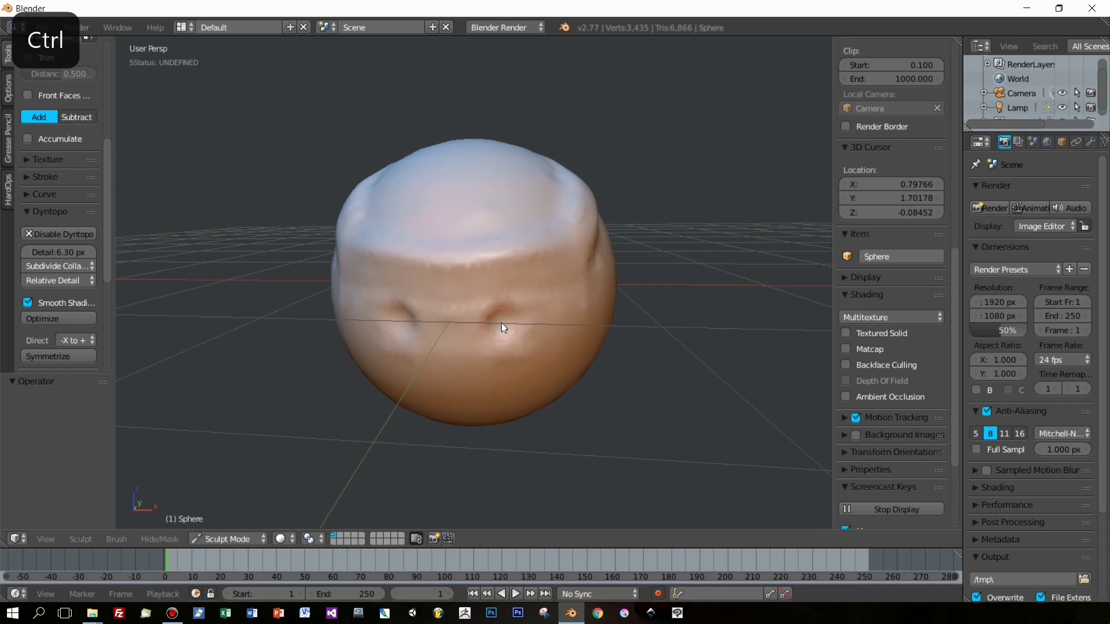
ctrl+drag(486, 322, 500, 307)
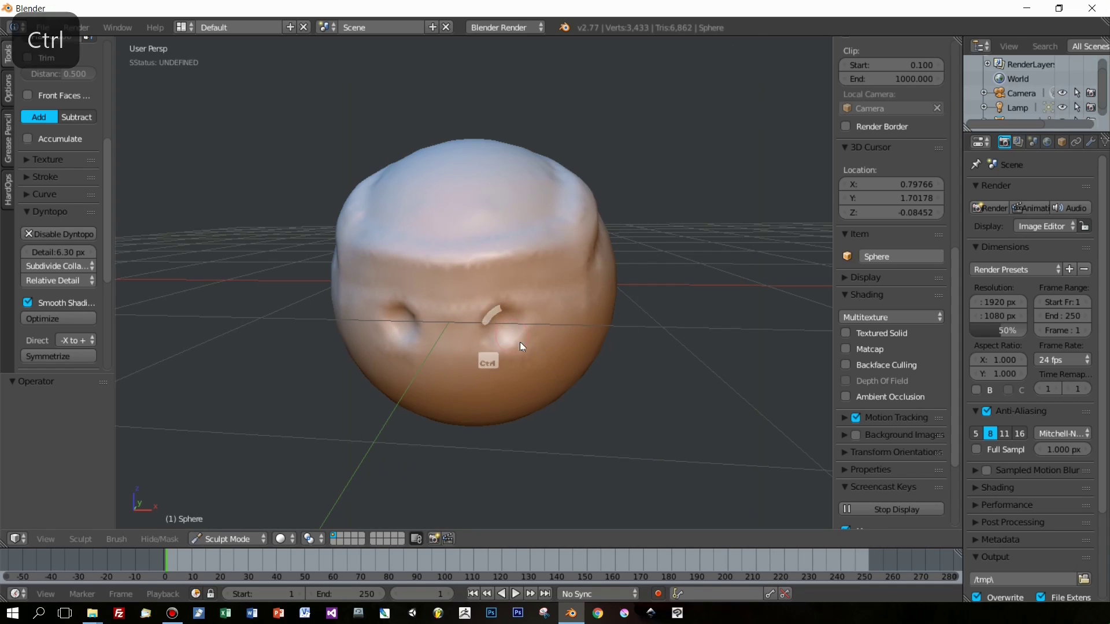
mouse_move(498, 340)
shift+mouse_down()
mouse_move(509, 320)
mouse_move(497, 395)
shift+mouse_up()
mouse_move(500, 312)
ctrl+mouse_down()
mouse_move(512, 322)
mouse_move(500, 317)
mouse_move(491, 332)
mouse_move(518, 322)
mouse_move(494, 330)
ctrl+mouse_up()
- Deepen the eye sockets with an inverted clay stroke, using brush strength 0.696 and a brush size of 24 px
drag(103, 193, 105, 109)
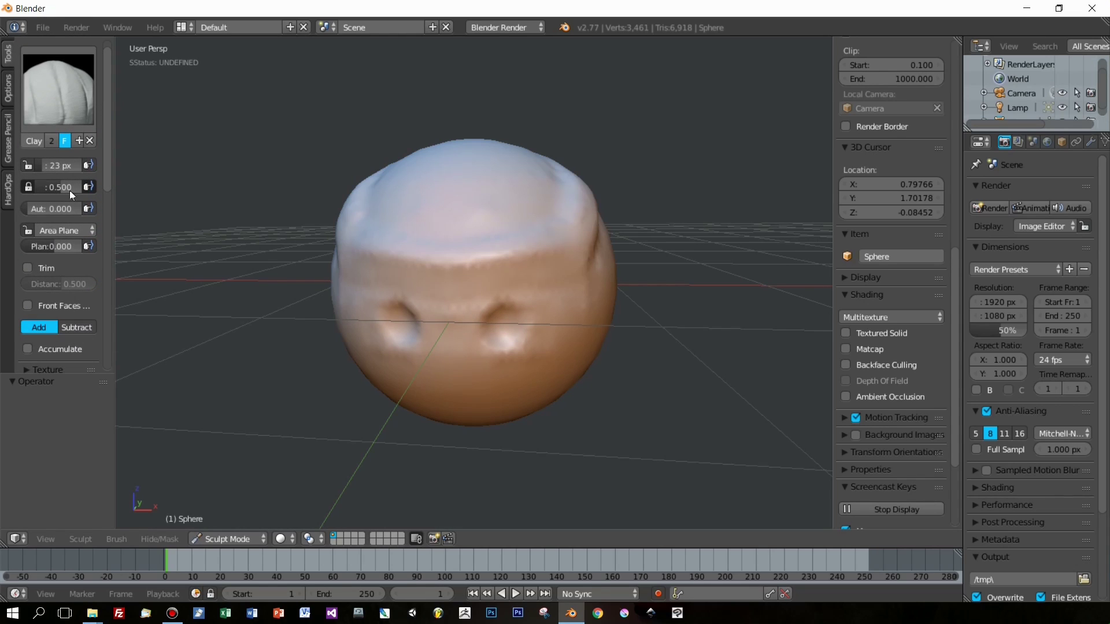
drag(70, 186, 67, 185)
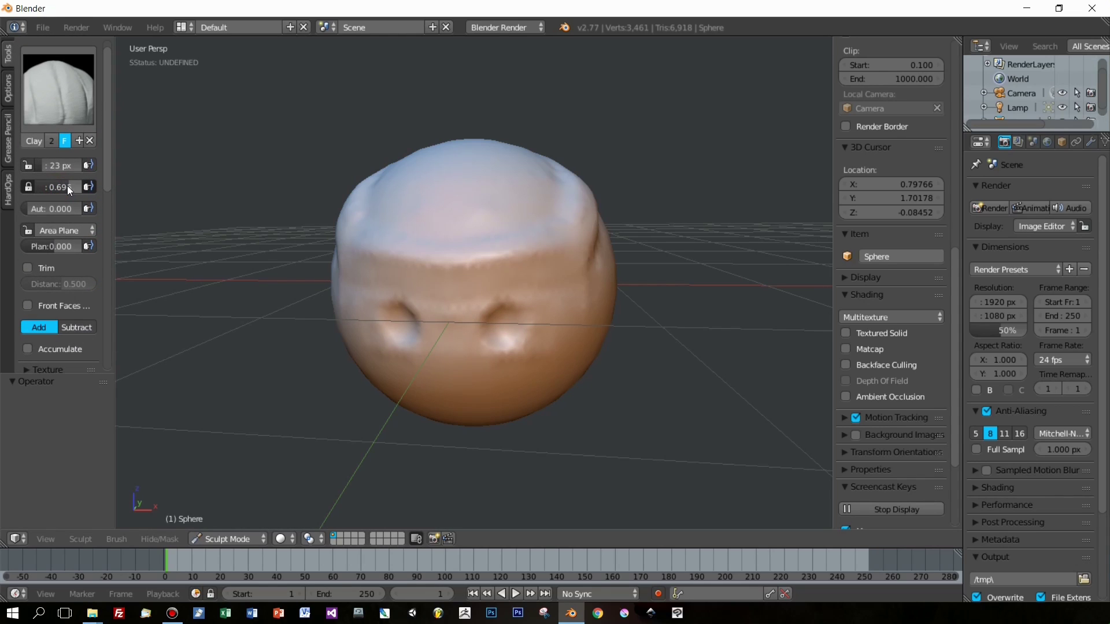
click(484, 312)
key(f)
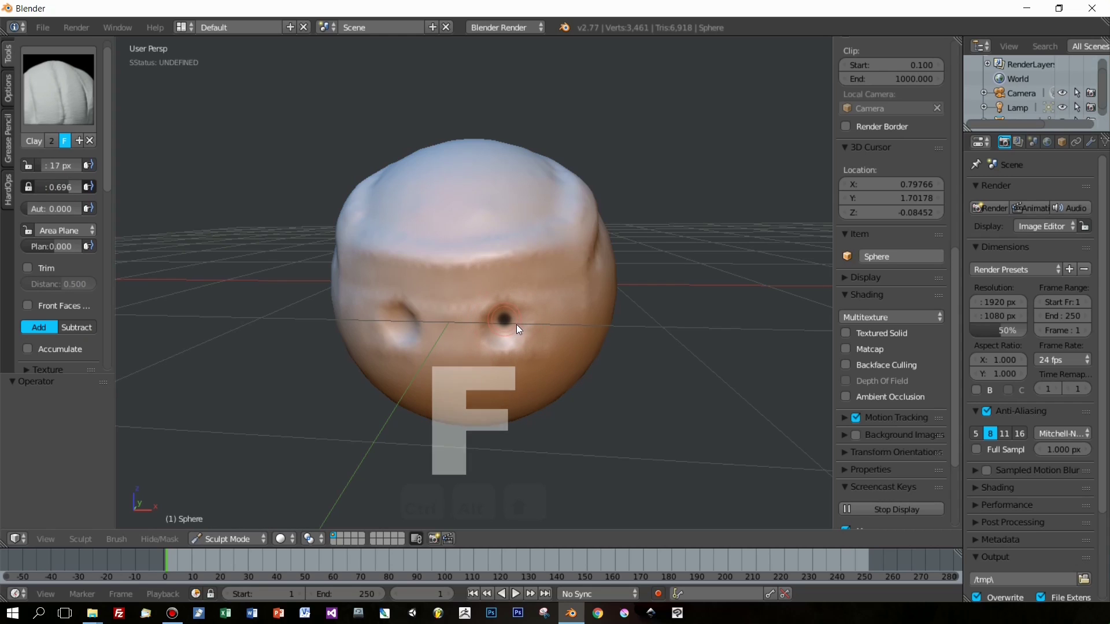
click(520, 324)
mouse_move(504, 320)
ctrl+mouse_down()
mouse_move(510, 331)
mouse_move(503, 317)
mouse_move(498, 335)
mouse_move(505, 326)
ctrl+mouse_up()
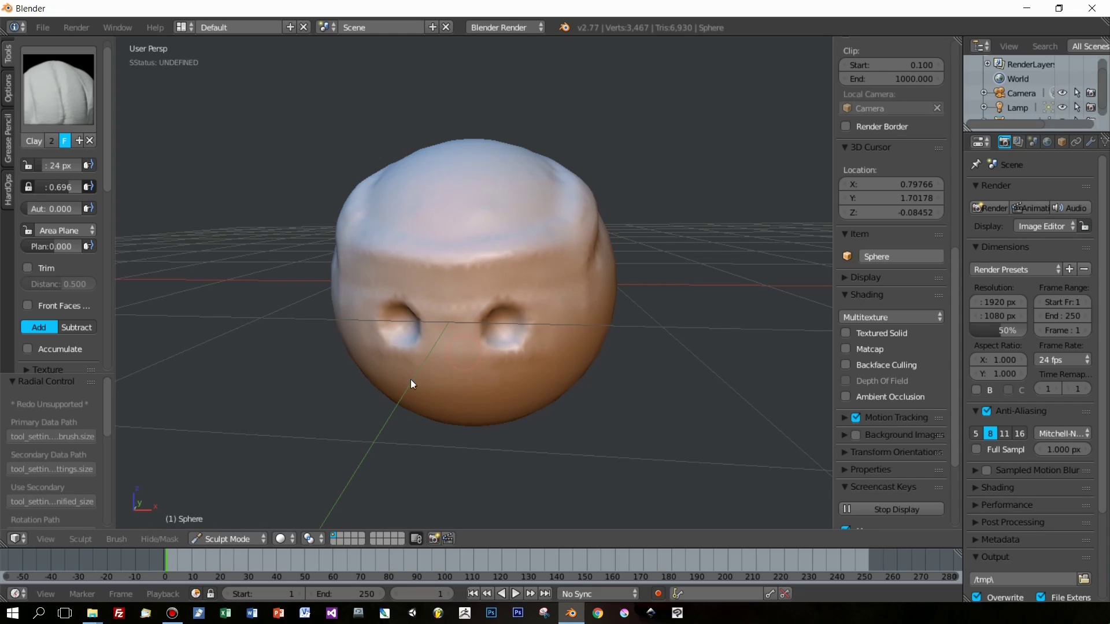
click(169, 615)
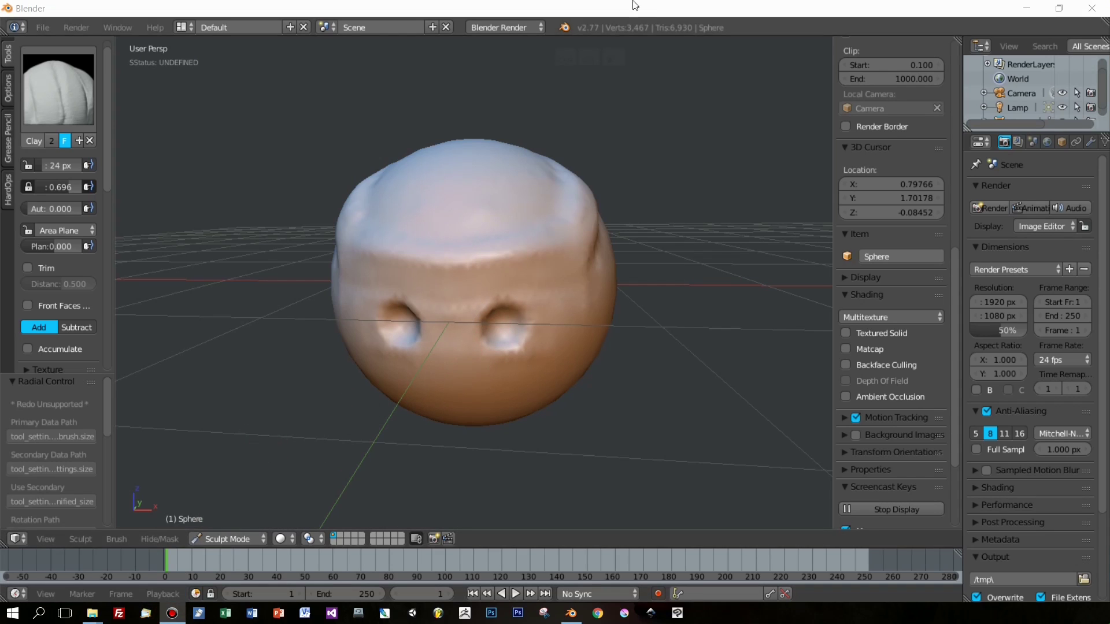